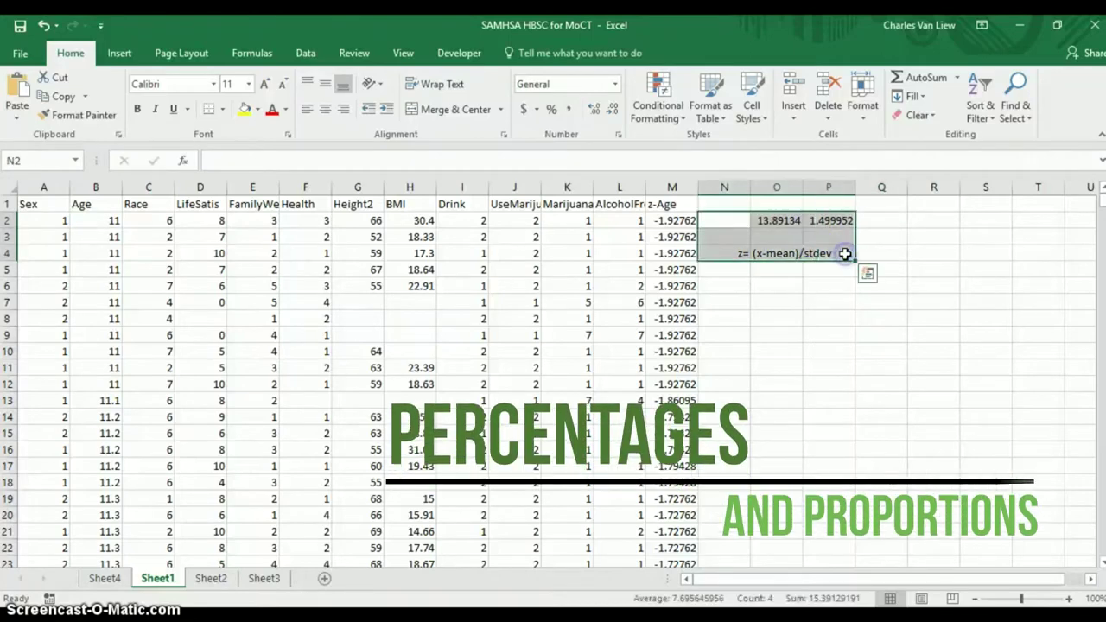
- Enter the column header "p (area left)" in cell N1
{"action": "left_click", "coordinate": [733, 205]}
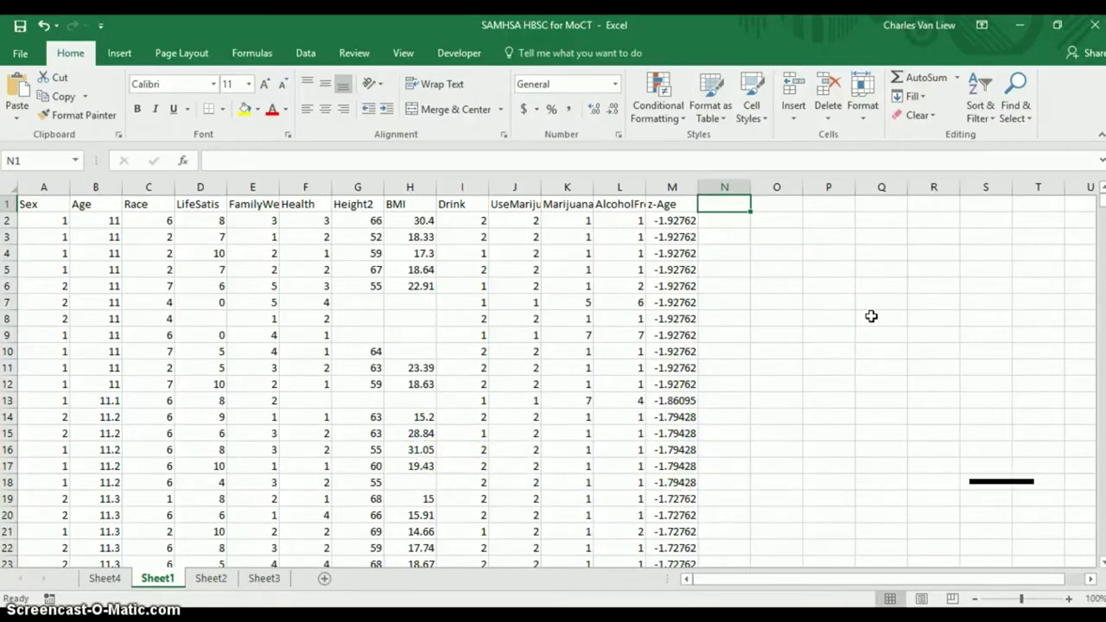
{"action": "type", "text": "p"}
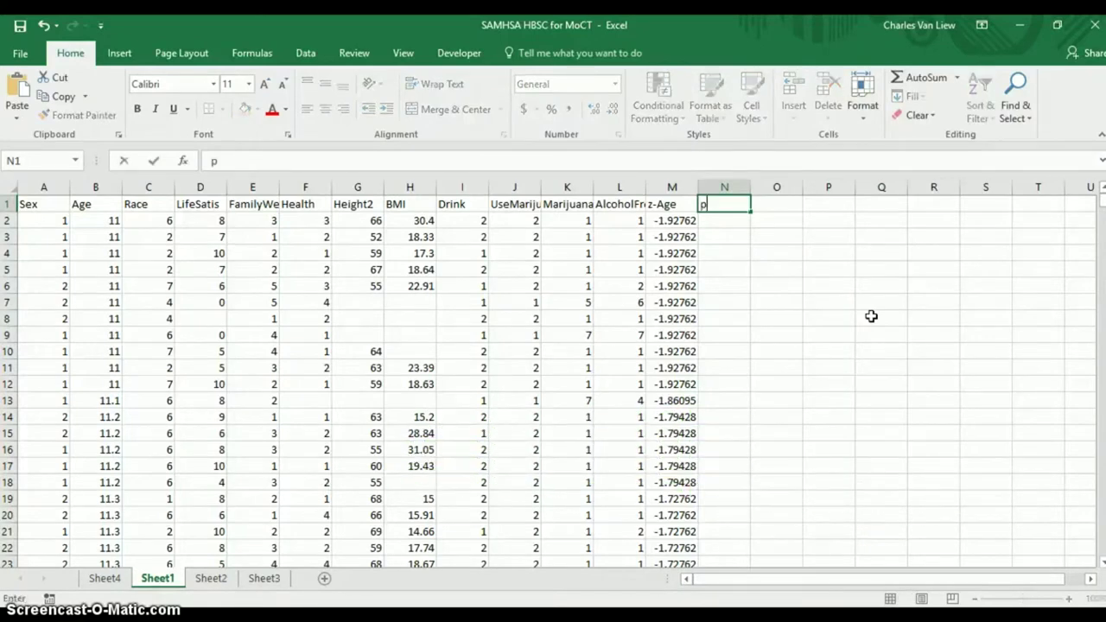
{"action": "key", "text": "Return"}
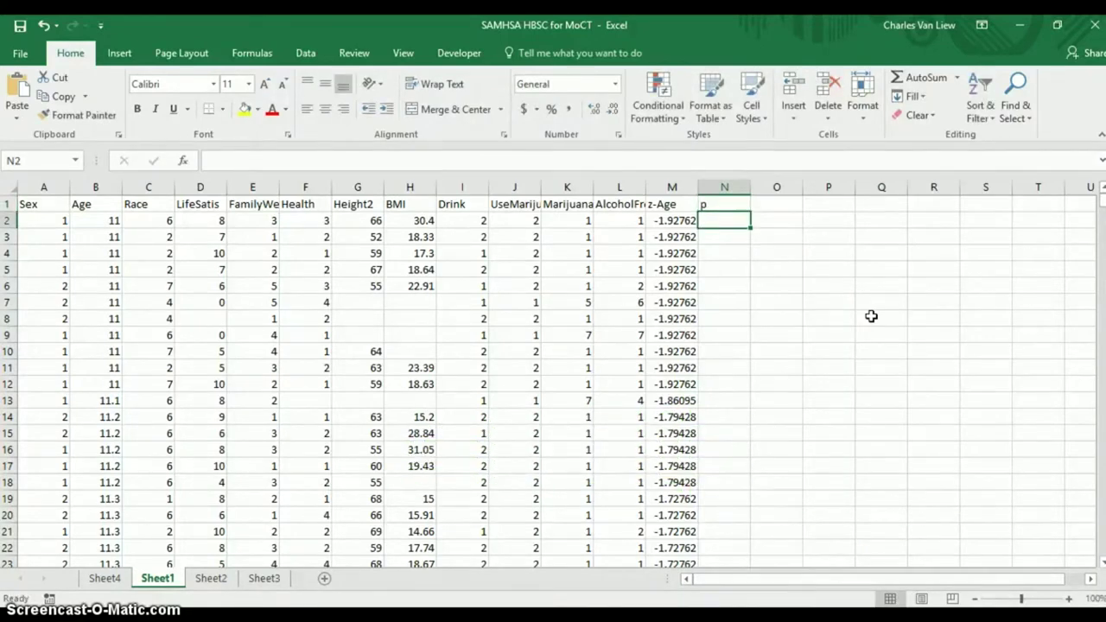
{"action": "key", "text": "Up"}
{"action": "left_click", "coordinate": [750, 167]}
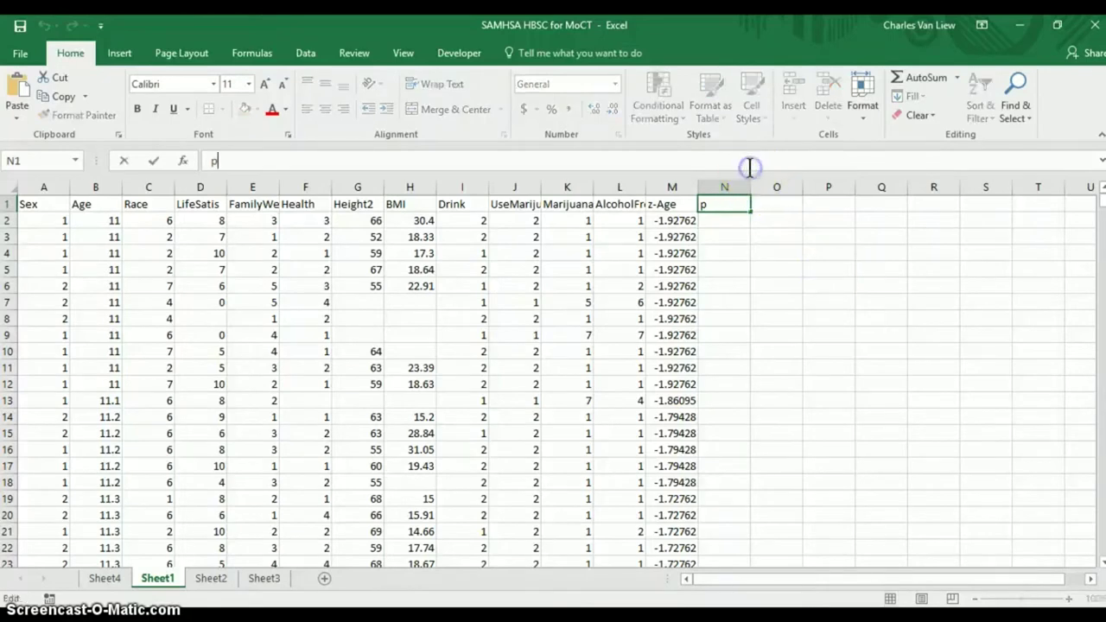
{"action": "type", "text": "(area left)"}
{"action": "key", "text": "Tab"}
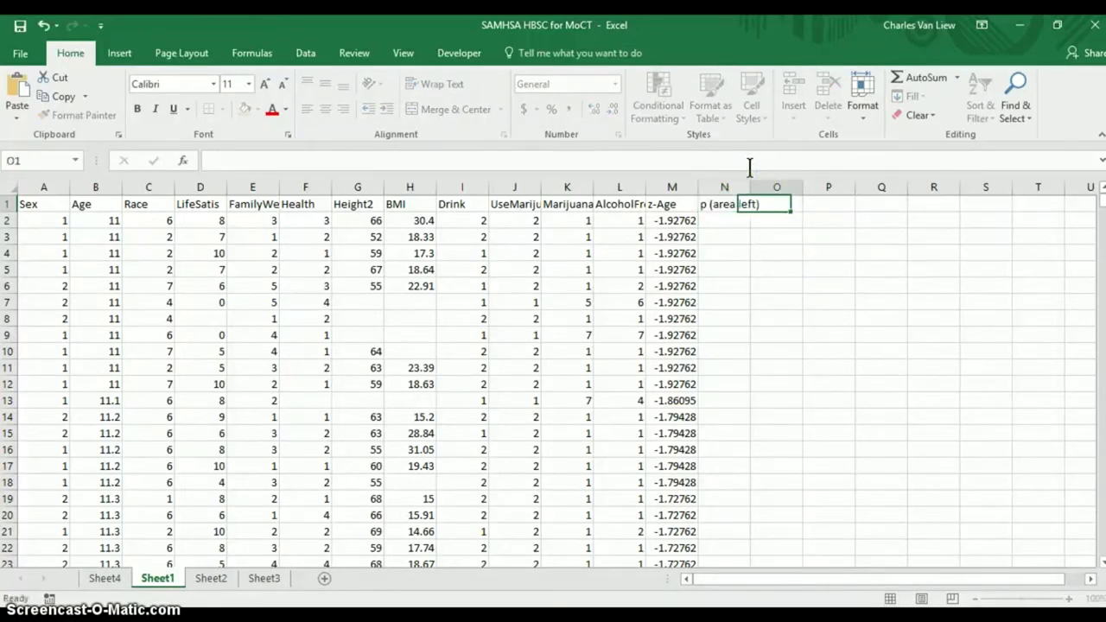
- Calculate the area left of the first z-Age score in N2 with the formula =NORMSDIST(M2)
{"action": "left_click", "coordinate": [732, 217]}
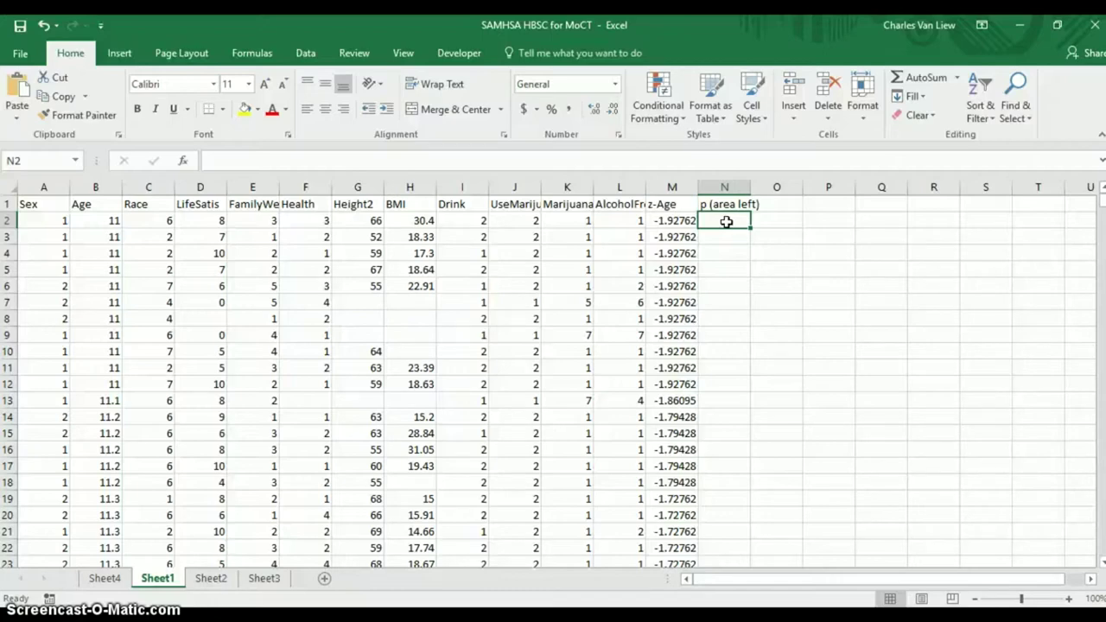
{"action": "type", "text": "="}
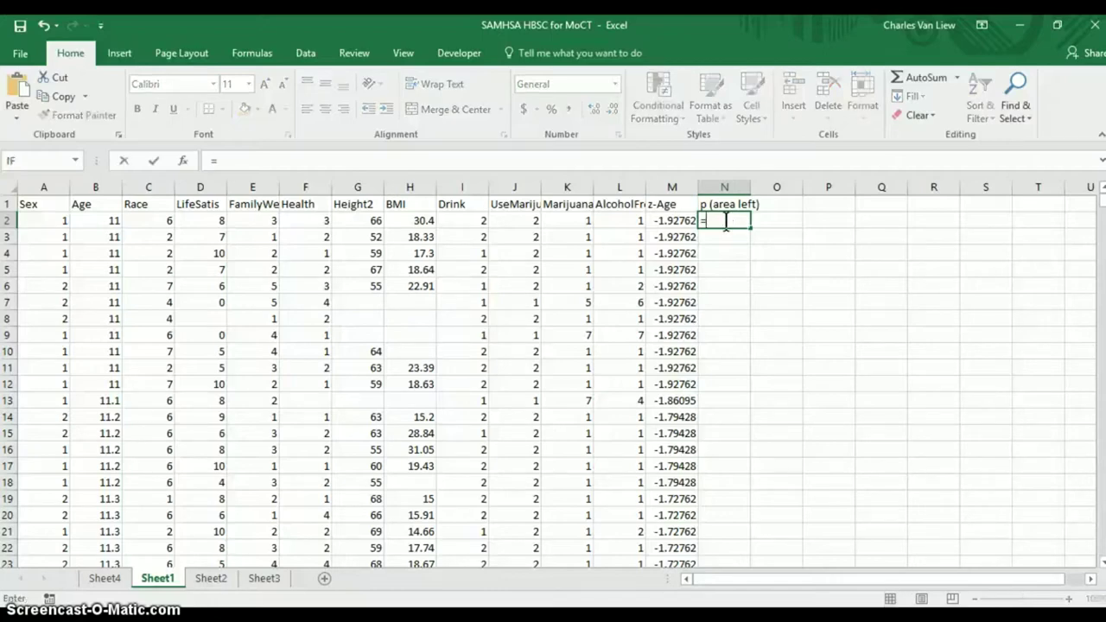
{"action": "type", "text": "no"}
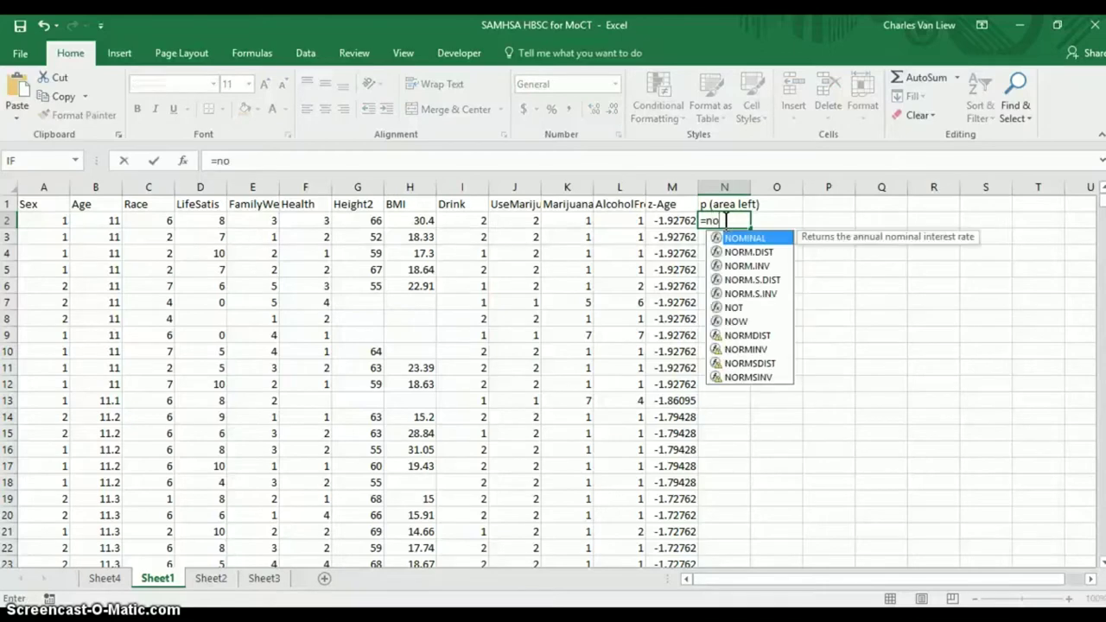
{"action": "type", "text": "rms"}
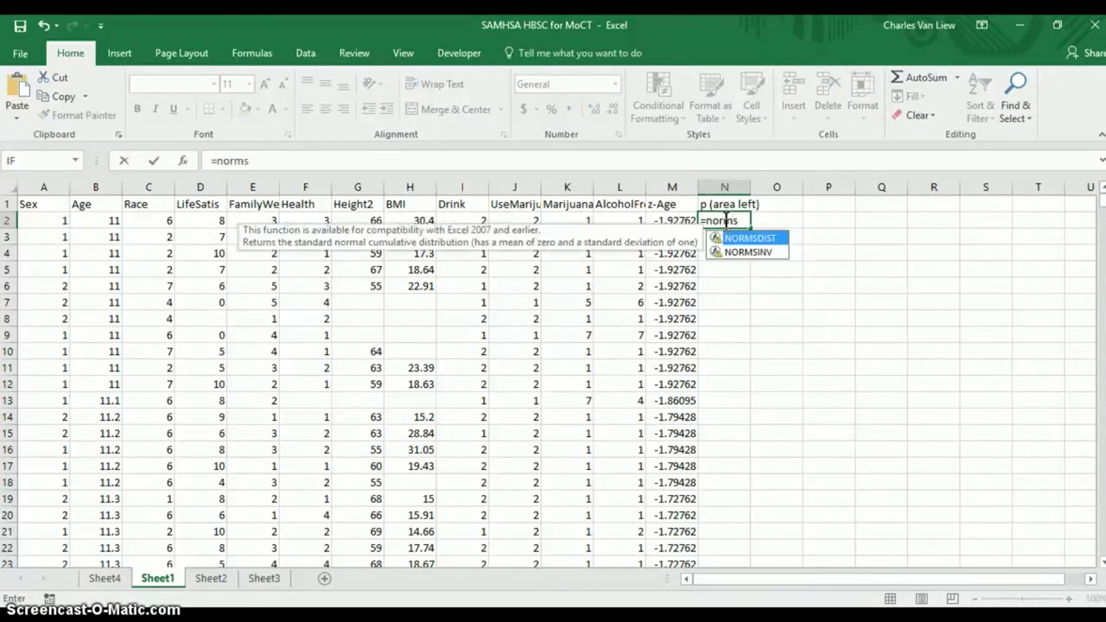
{"action": "type", "text": "dist("}
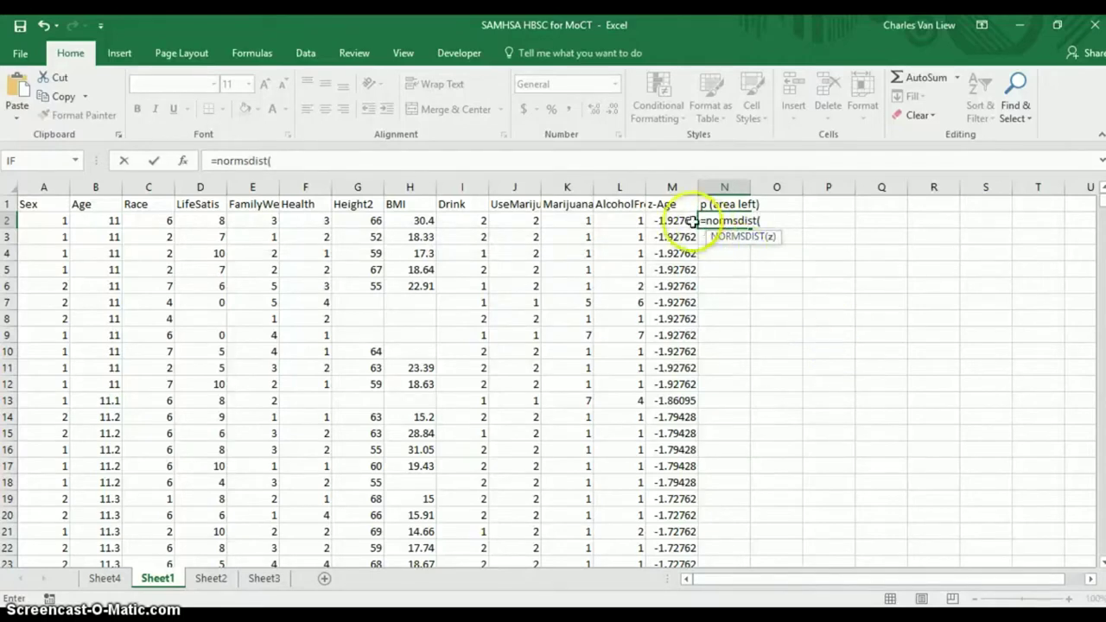
{"action": "left_click", "coordinate": [685, 222]}
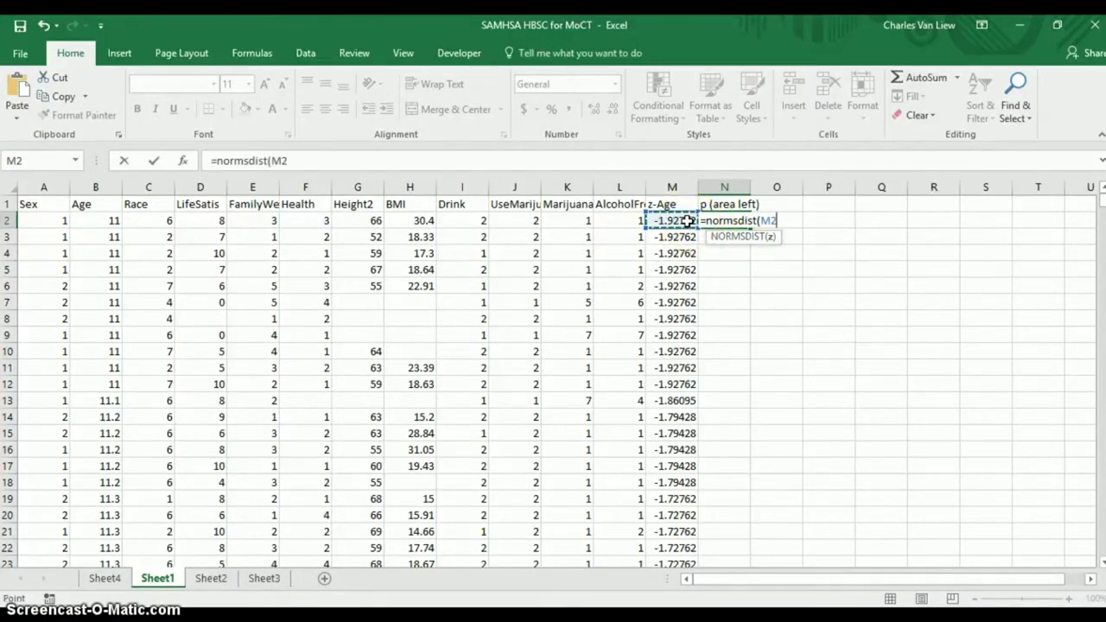
{"action": "type", "text": ")"}
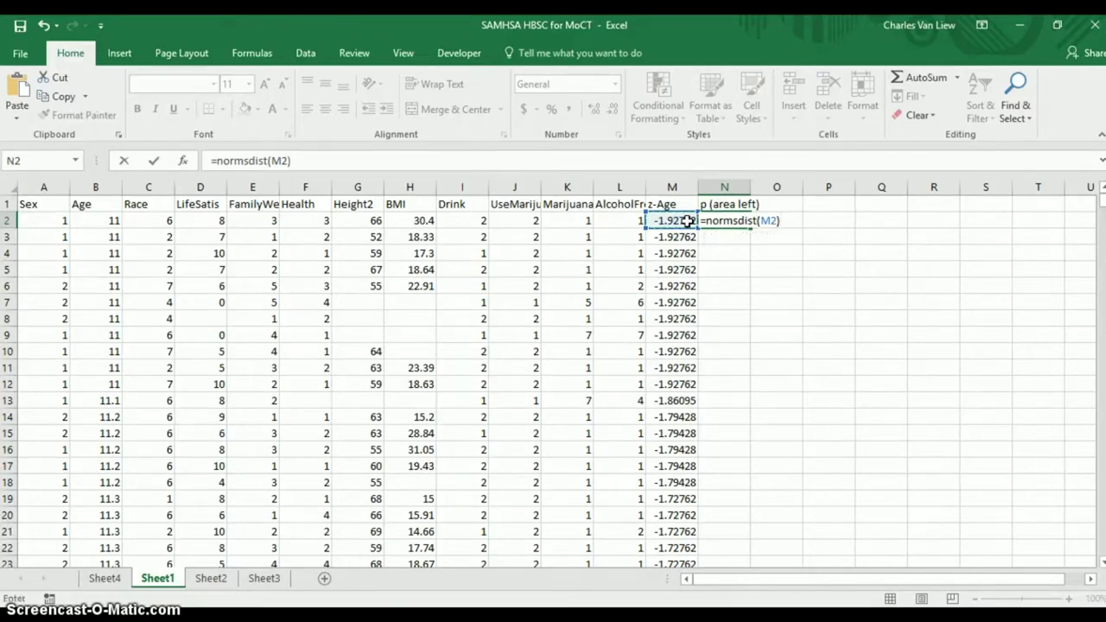
{"action": "key", "text": "Tab"}
{"action": "left_click", "coordinate": [725, 220]}
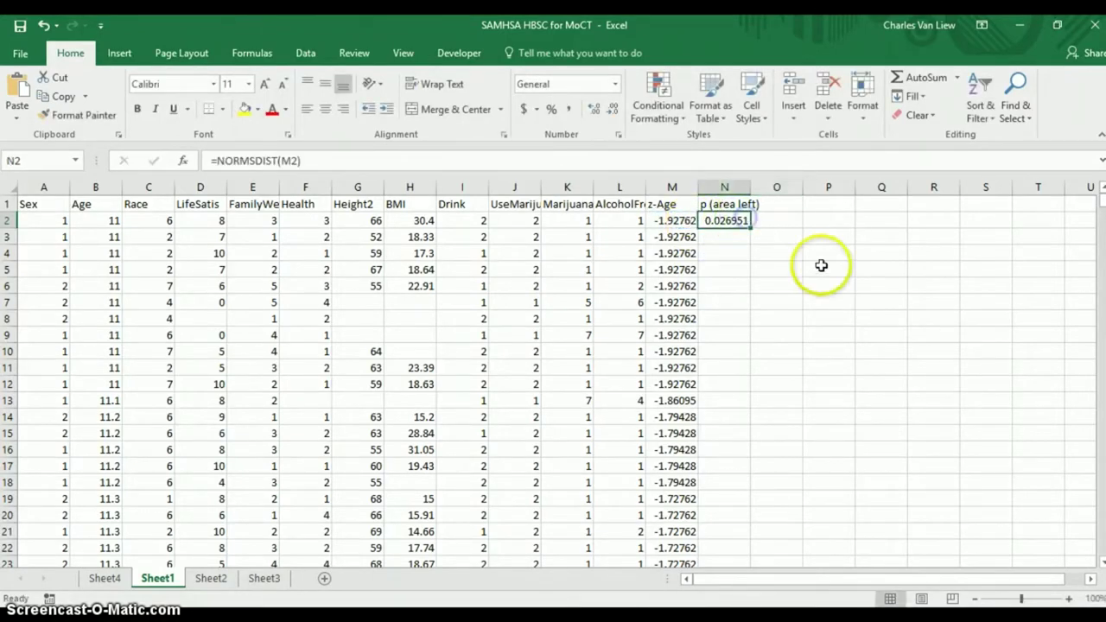
- Enter the column header "percentile" in cell O1
{"action": "left_click", "coordinate": [781, 205]}
{"action": "type", "text": "percentile"}
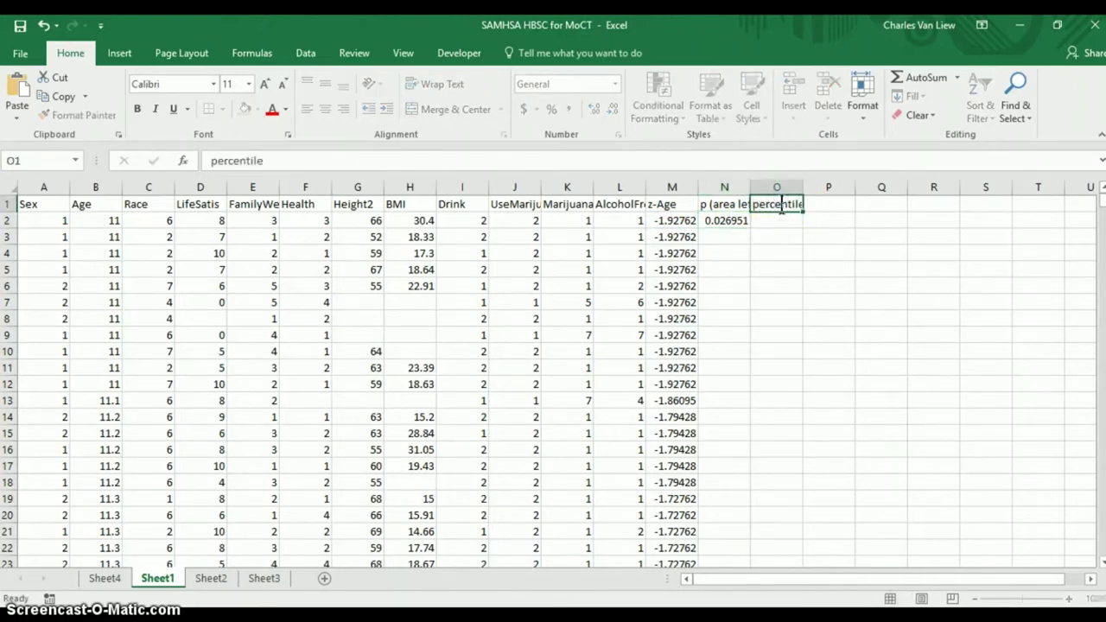
{"action": "key", "text": "Tab"}
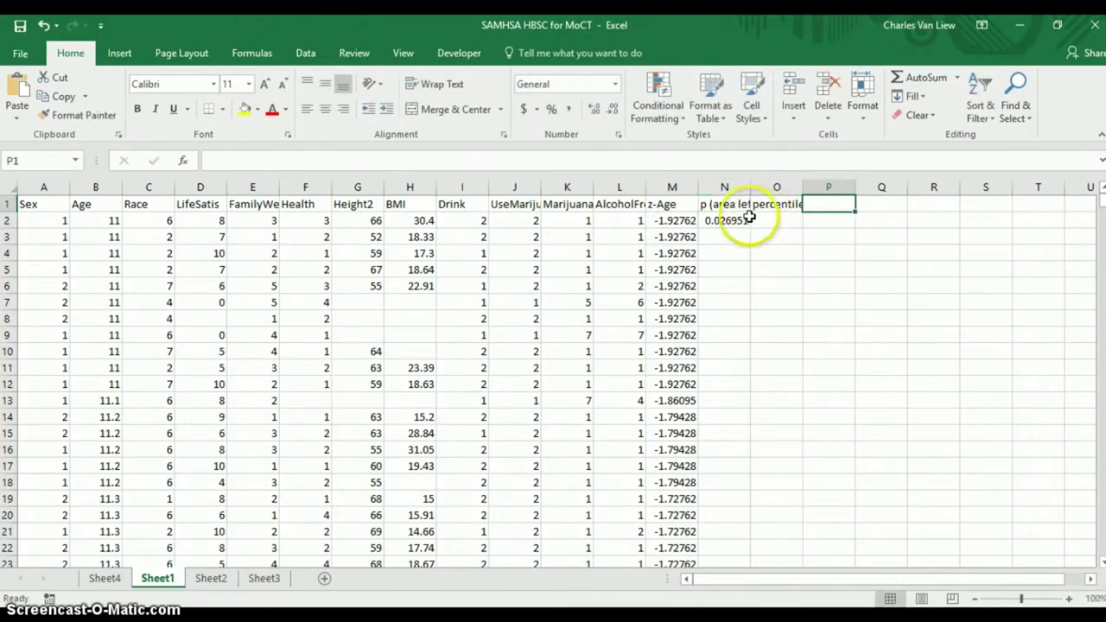
- Set O2 equal to the p value with =N2 and format it as a percentage
{"action": "left_click", "coordinate": [741, 219]}
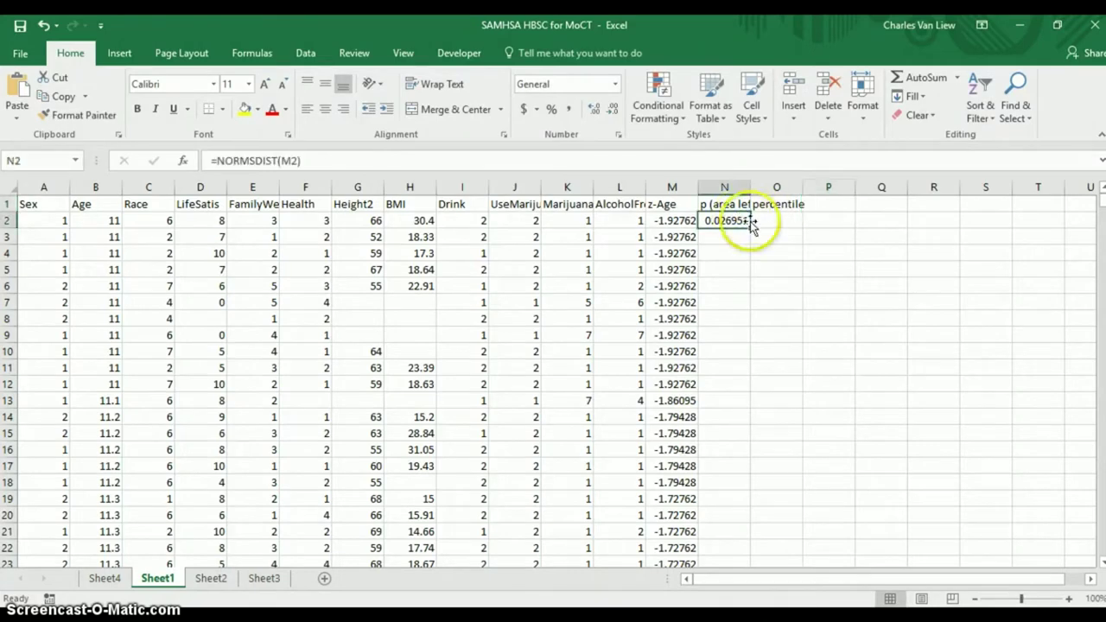
{"action": "left_click", "coordinate": [760, 222]}
{"action": "type", "text": "="}
{"action": "left_click", "coordinate": [731, 221]}
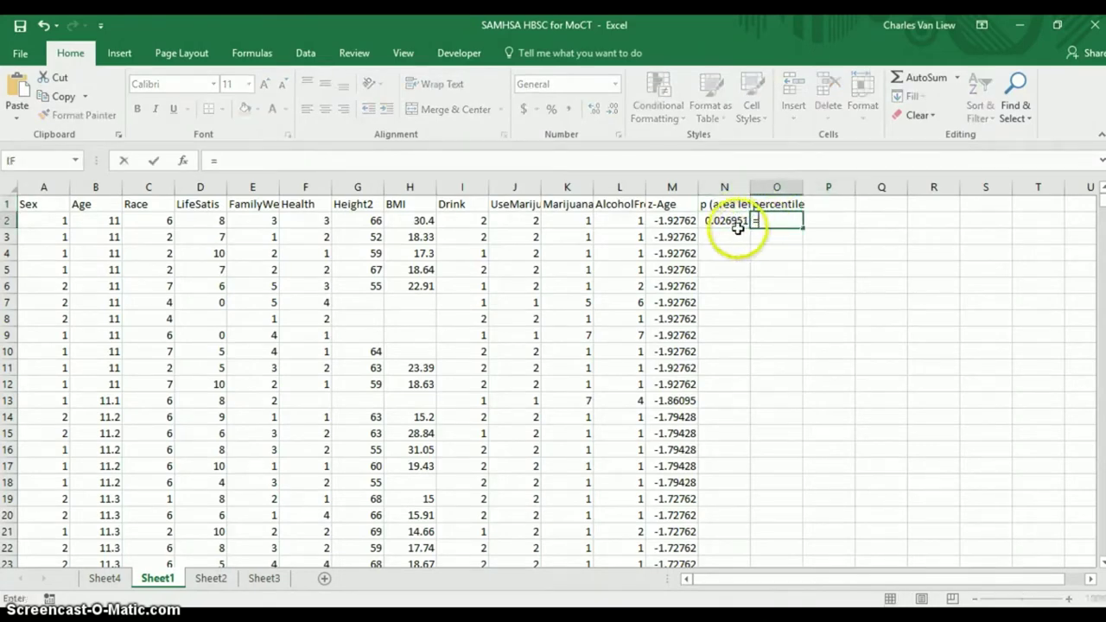
{"action": "key", "text": "Tab"}
{"action": "left_click", "coordinate": [774, 222]}
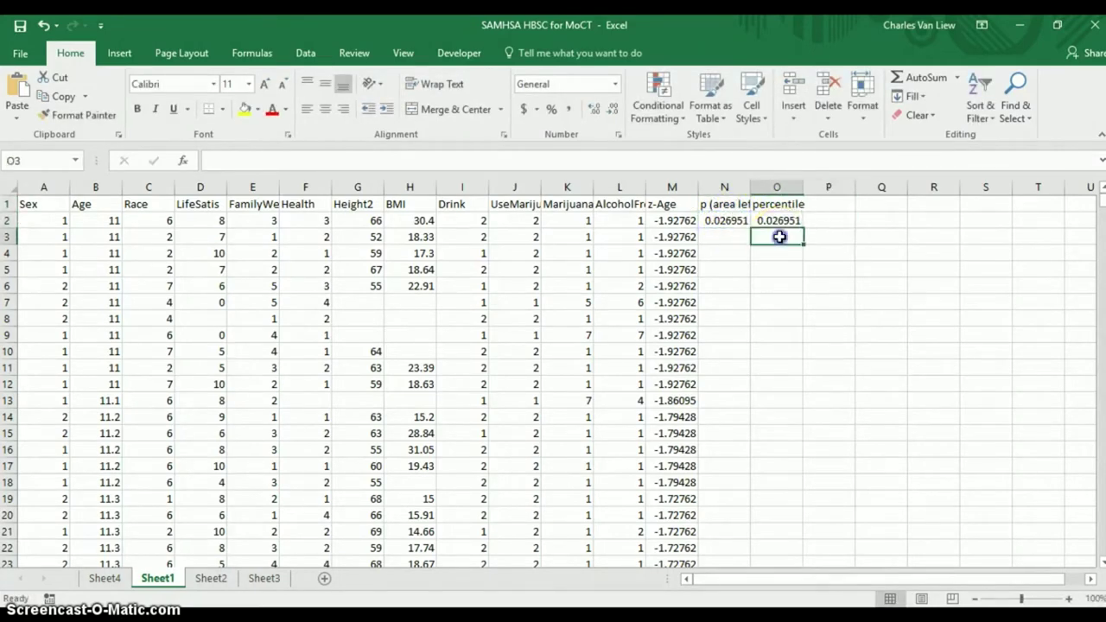
{"action": "left_click", "coordinate": [553, 108]}
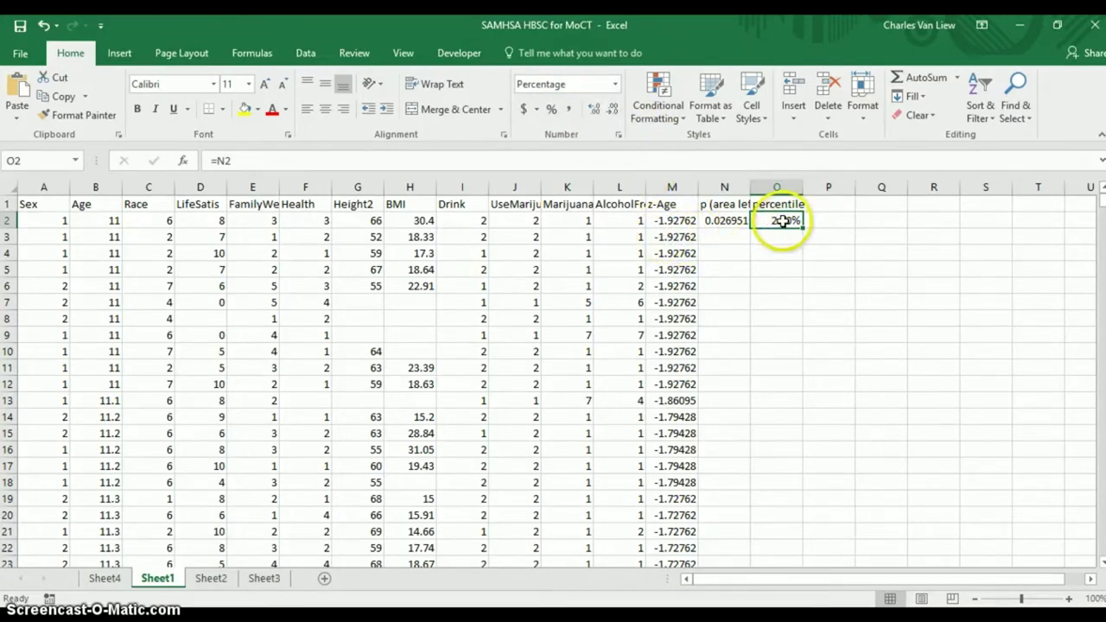
- Fill the formulas in N2 and O2 down their columns for all data rows
{"action": "left_click", "coordinate": [737, 221]}
{"action": "double_click", "coordinate": [751, 228]}
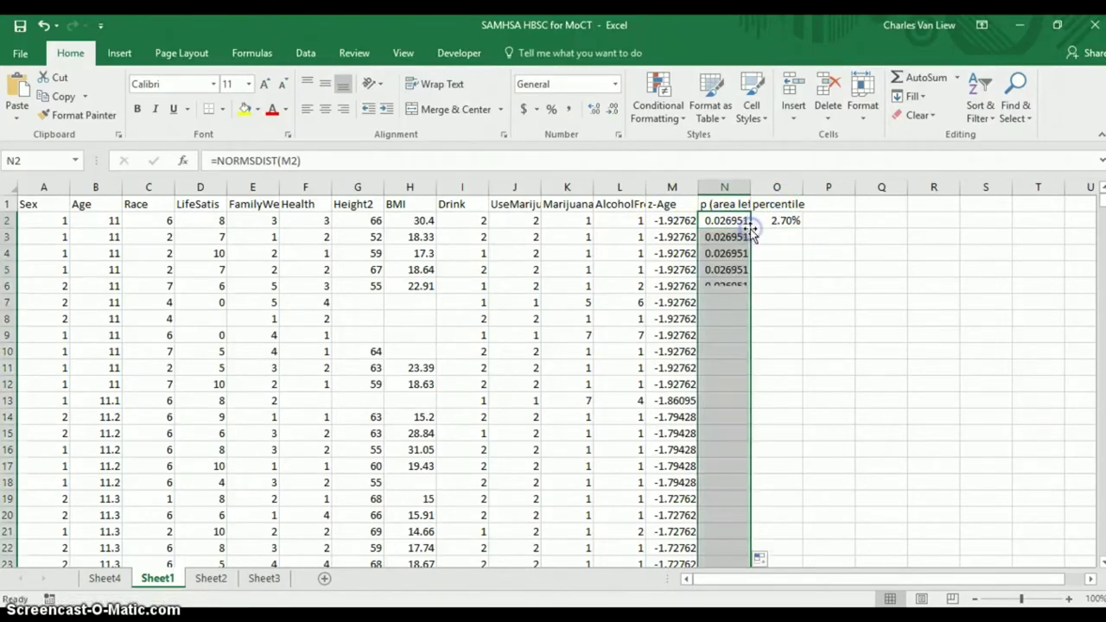
{"action": "left_click", "coordinate": [775, 221]}
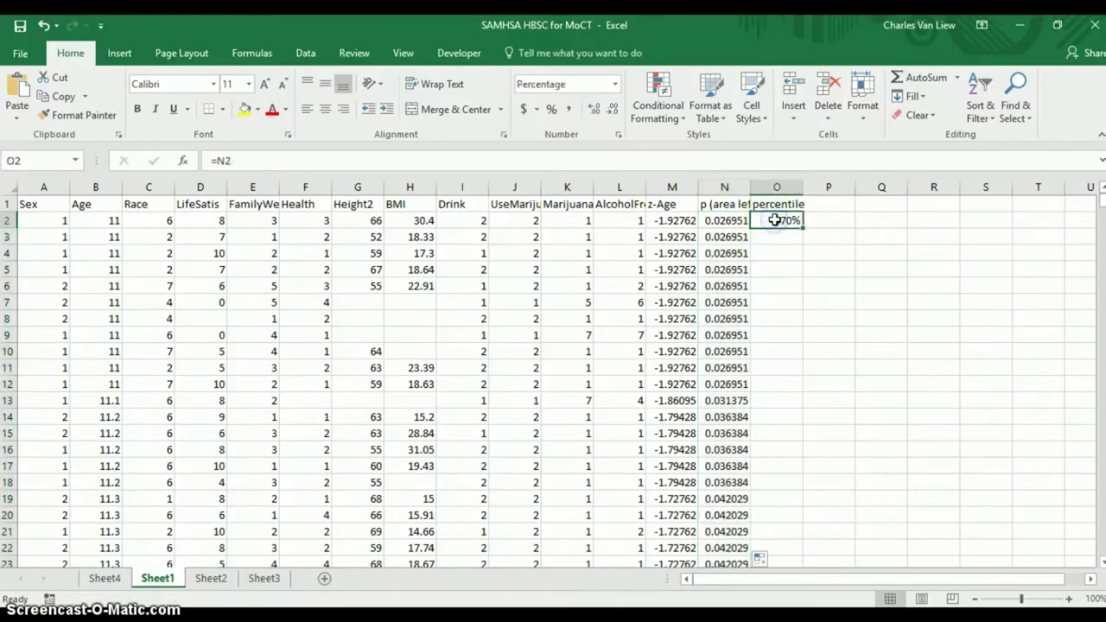
{"action": "left_click", "coordinate": [730, 222]}
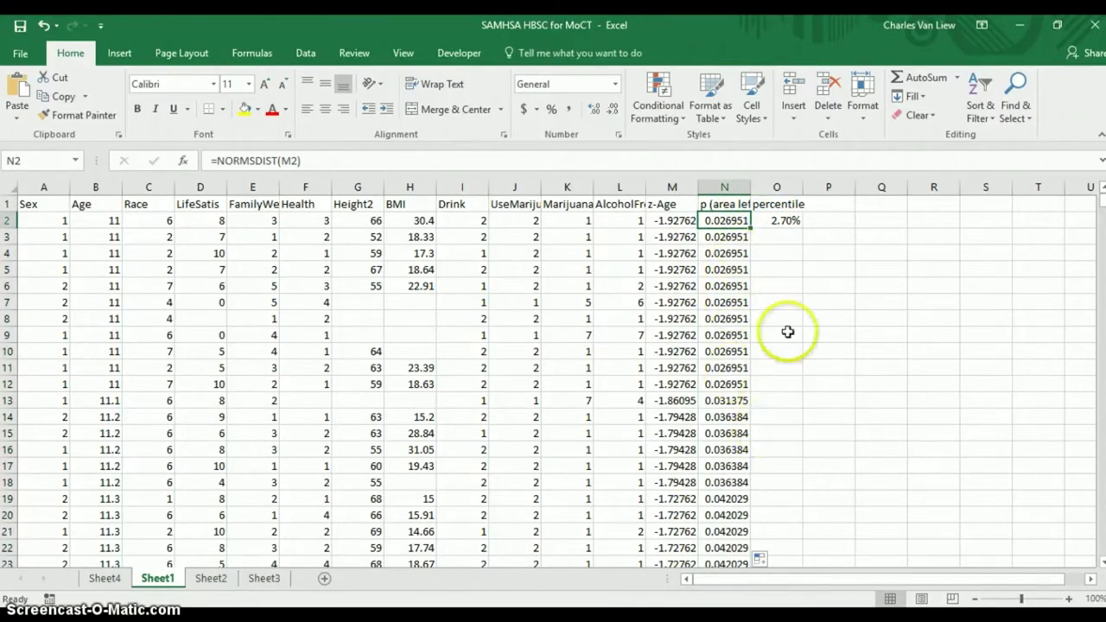
{"action": "left_click", "coordinate": [789, 222]}
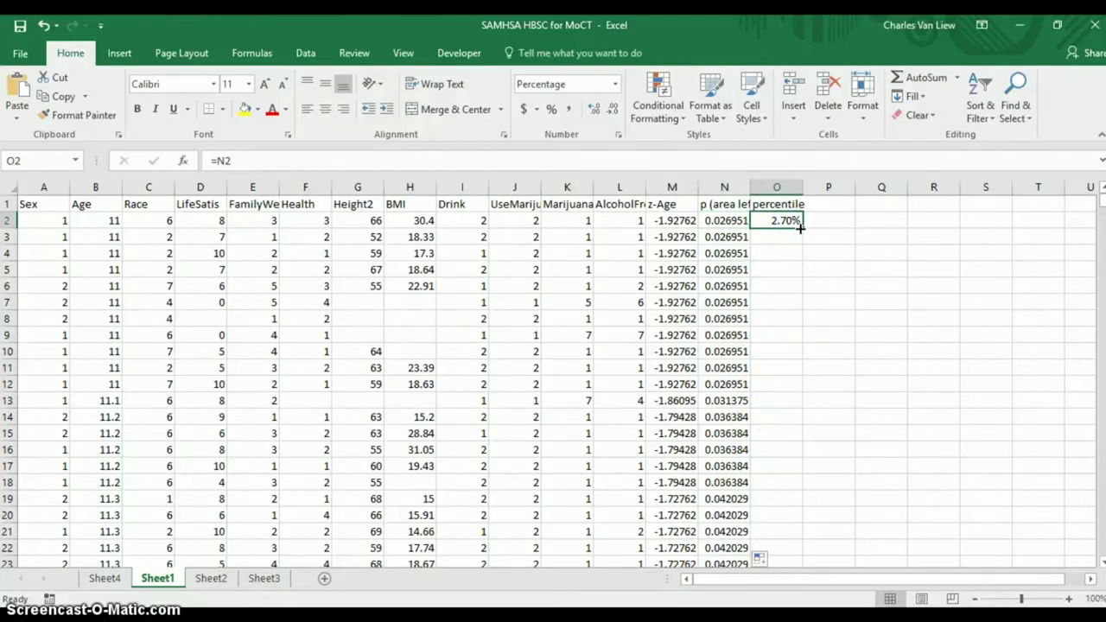
{"action": "double_click", "coordinate": [801, 228]}
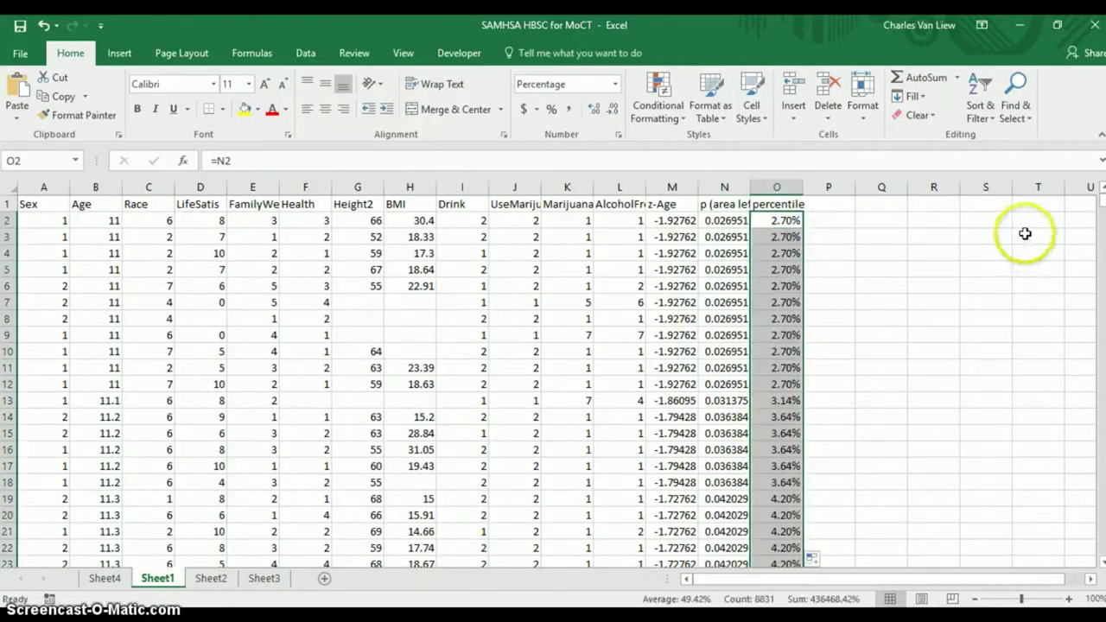
- Clear the p and percentile values in columns N and O for the rows without an age, from row 8732 down
{"action": "left_click_drag", "start_coordinate": [1100, 206], "coordinate": [1086, 527]}
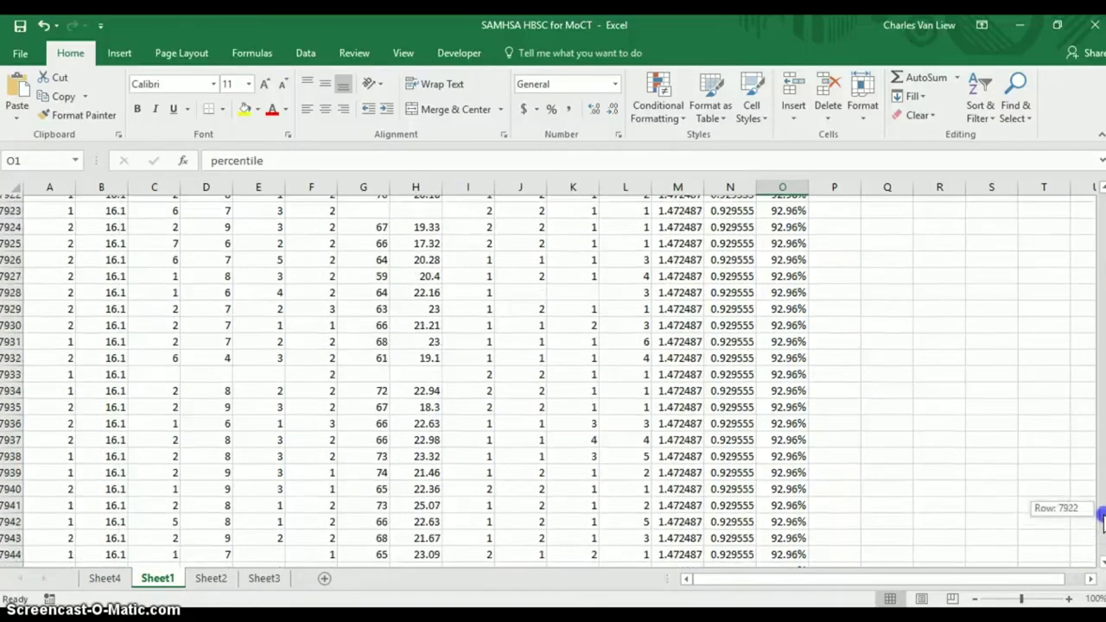
{"action": "left_click_drag", "start_coordinate": [1103, 536], "coordinate": [1103, 554]}
{"action": "left_click", "coordinate": [776, 210]}
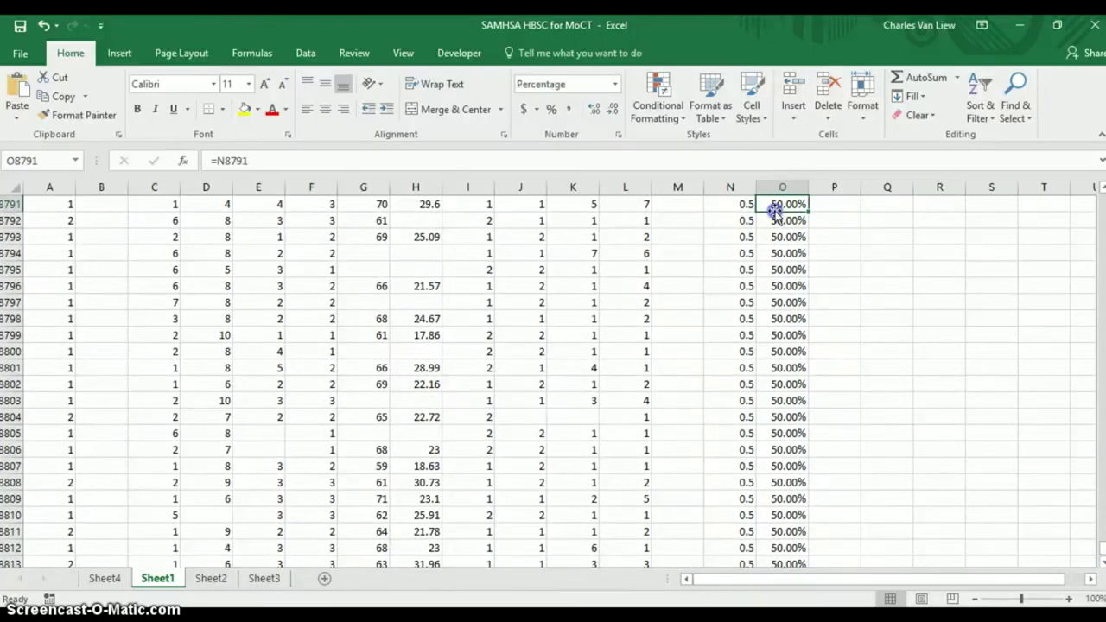
{"action": "key", "text": "Up"}
{"action": "key", "text": "Up"}
{"action": "key", "text": "Up"}
{"action": "key", "text": "Up"}
{"action": "key", "text": "Up"}
{"action": "key", "text": "Up"}
{"action": "key", "text": "Up"}
{"action": "key", "text": "Up"}
{"action": "key", "text": "Up"}
{"action": "key", "text": "Up"}
{"action": "key", "text": "Up"}
{"action": "key", "text": "Up"}
{"action": "key", "text": "Up"}
{"action": "key", "text": "Up"}
{"action": "key", "text": "Up"}
{"action": "key", "text": "Up"}
{"action": "key", "text": "Up"}
{"action": "key", "text": "Up"}
{"action": "key", "text": "Up"}
{"action": "key", "text": "Up"}
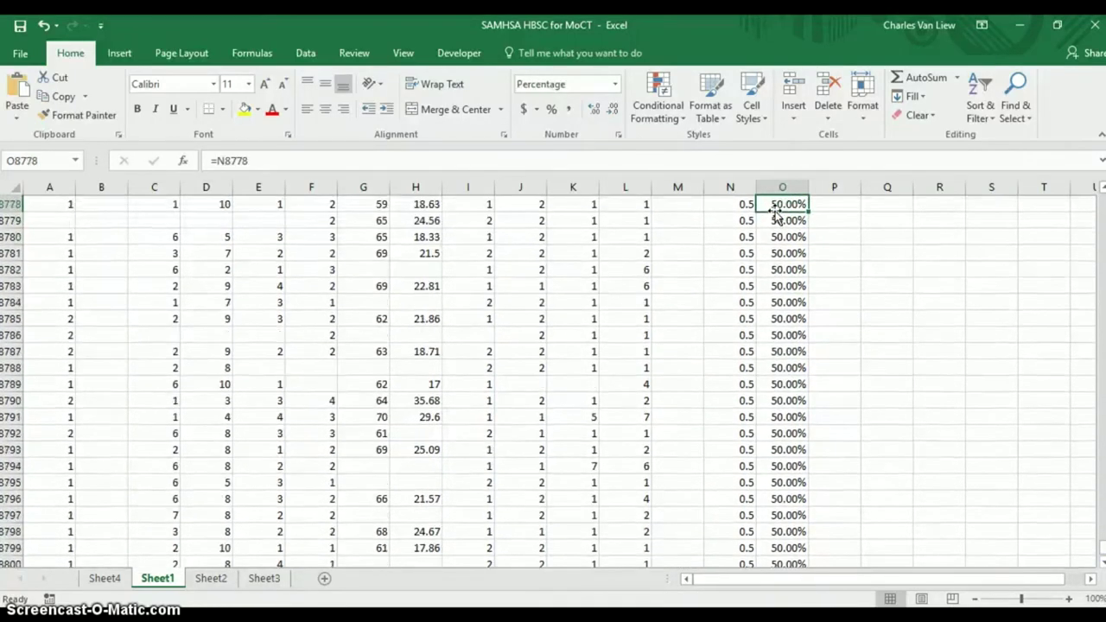
{"action": "key", "text": "Up"}
{"action": "key", "text": "Up"}
{"action": "key", "text": "Up"}
{"action": "key", "text": "Up"}
{"action": "key", "text": "Up"}
{"action": "key", "text": "Up"}
{"action": "key", "text": "Up"}
{"action": "key", "text": "Up"}
{"action": "key", "text": "Up"}
{"action": "key", "text": "Up"}
{"action": "key", "text": "Up"}
{"action": "key", "text": "Up"}
{"action": "key", "text": "Up"}
{"action": "key", "text": "Up"}
{"action": "key", "text": "Up"}
{"action": "key", "text": "Up"}
{"action": "key", "text": "Up"}
{"action": "key", "text": "Up"}
{"action": "key", "text": "Up"}
{"action": "key", "text": "Up"}
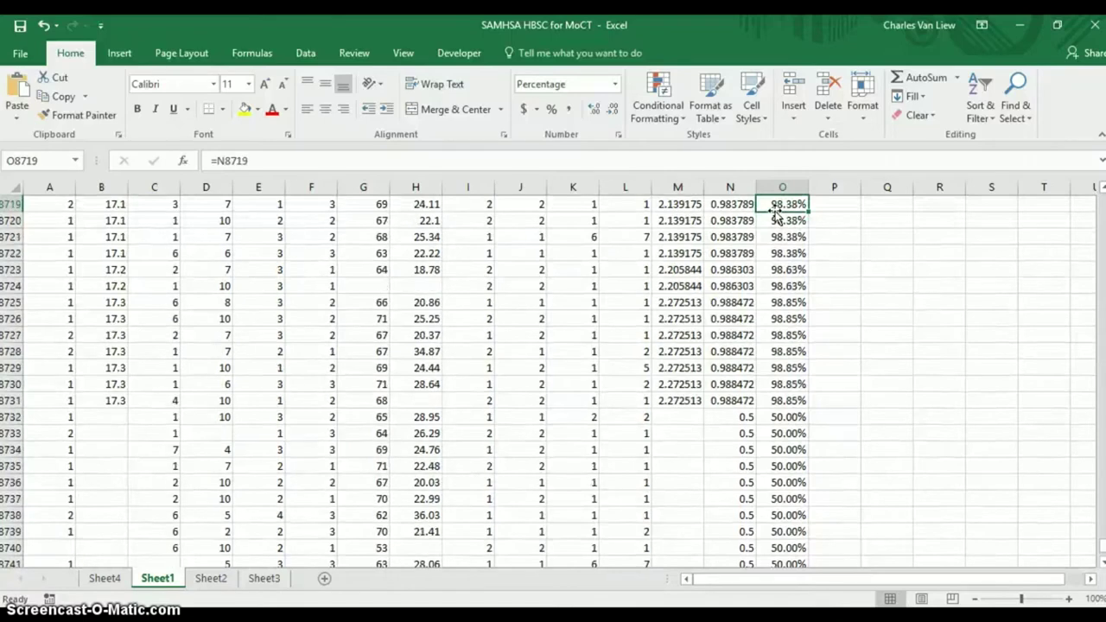
{"action": "left_click_drag", "start_coordinate": [744, 414], "coordinate": [780, 313]}
{"action": "key", "text": "Delete"}
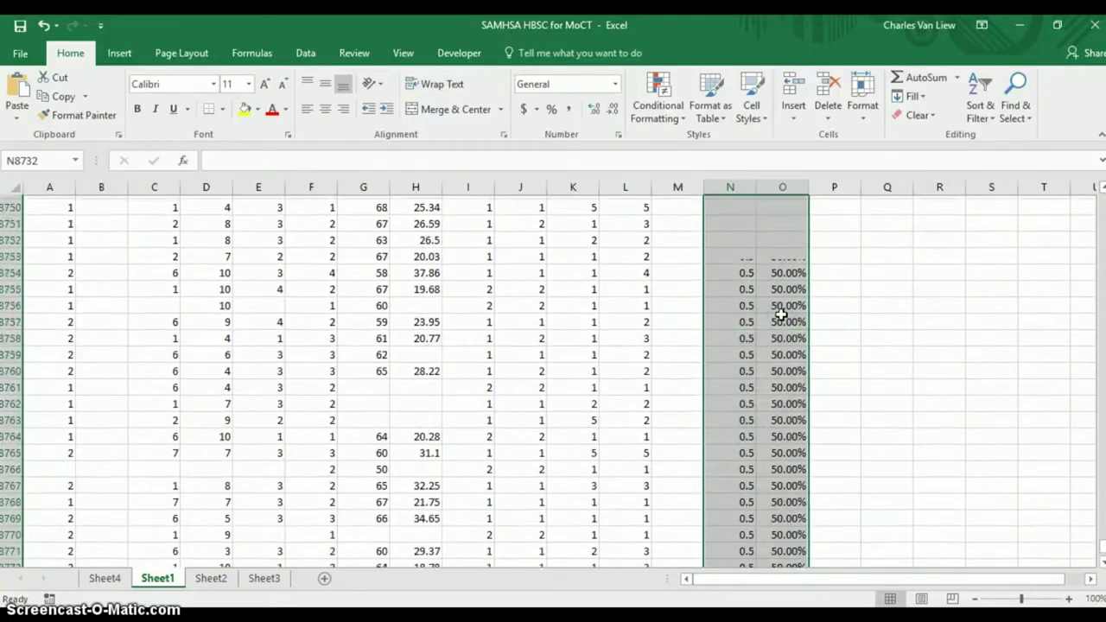
{"action": "key", "text": "Up"}
{"action": "key", "text": "Up"}
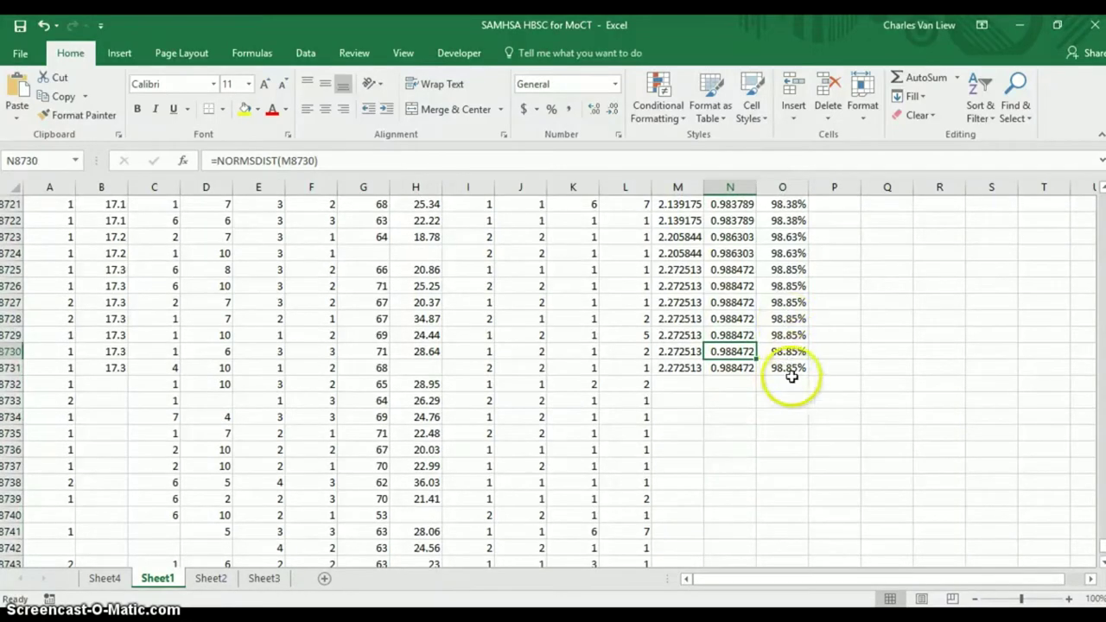
- Check the z-score and percentile formulas in row 8731, then return to the column headers and select P1
{"action": "left_click", "coordinate": [672, 367]}
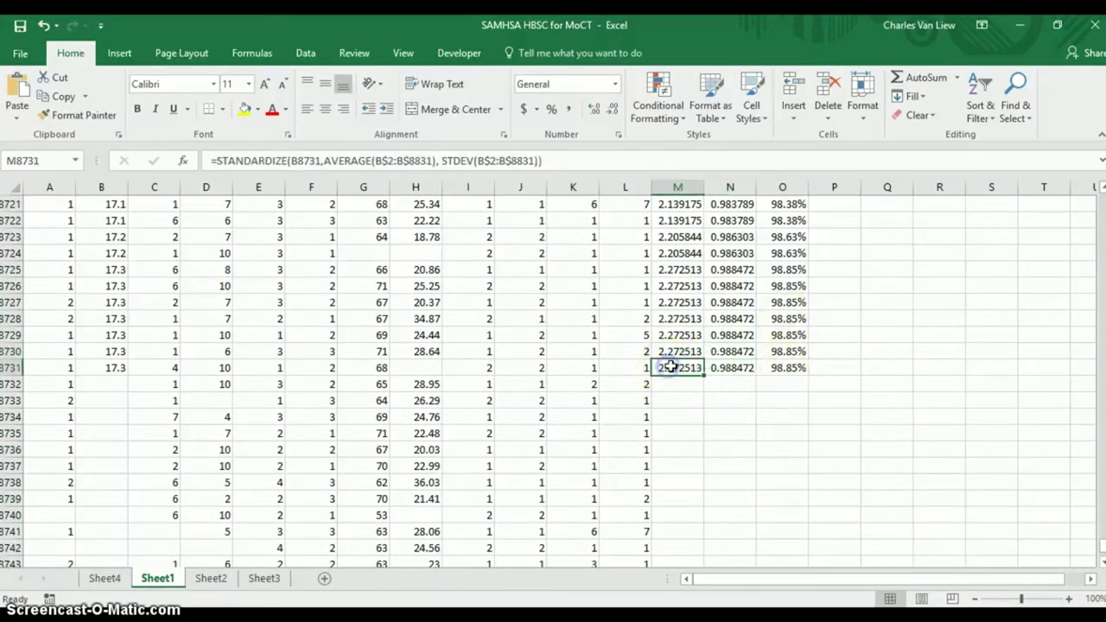
{"action": "left_click", "coordinate": [787, 369]}
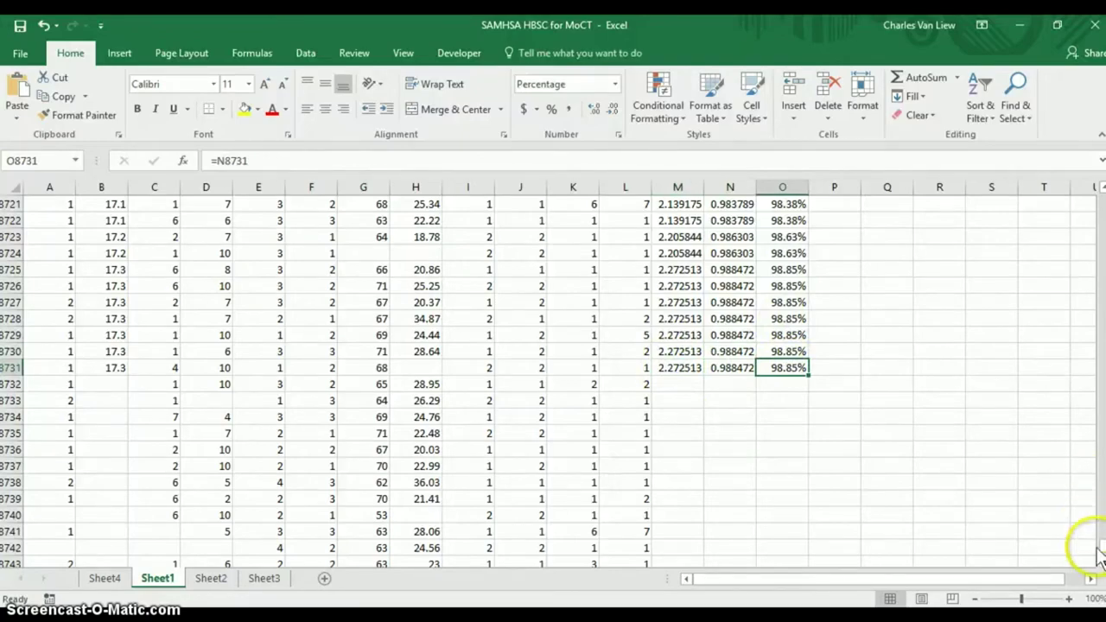
{"action": "left_click_drag", "start_coordinate": [1102, 546], "coordinate": [1103, 200]}
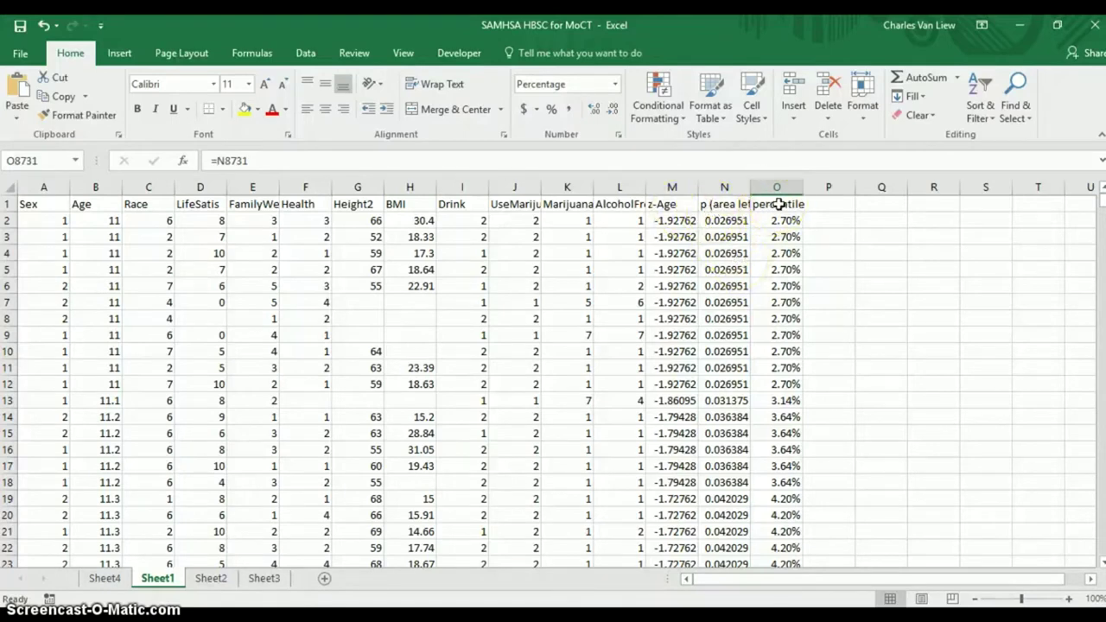
{"action": "left_click", "coordinate": [729, 205]}
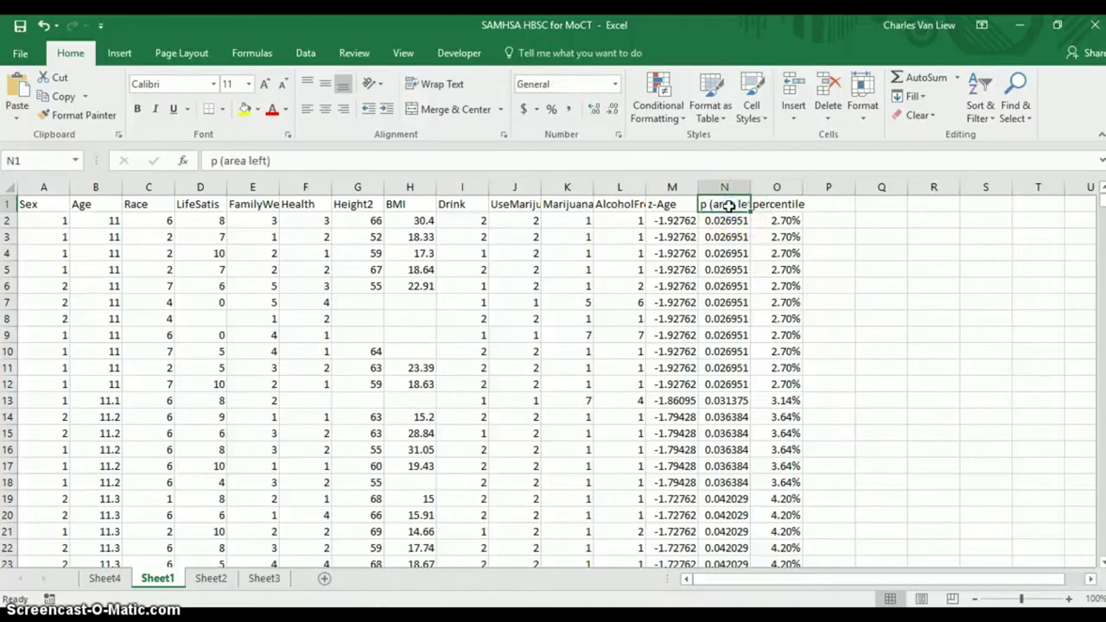
{"action": "left_click", "coordinate": [822, 204]}
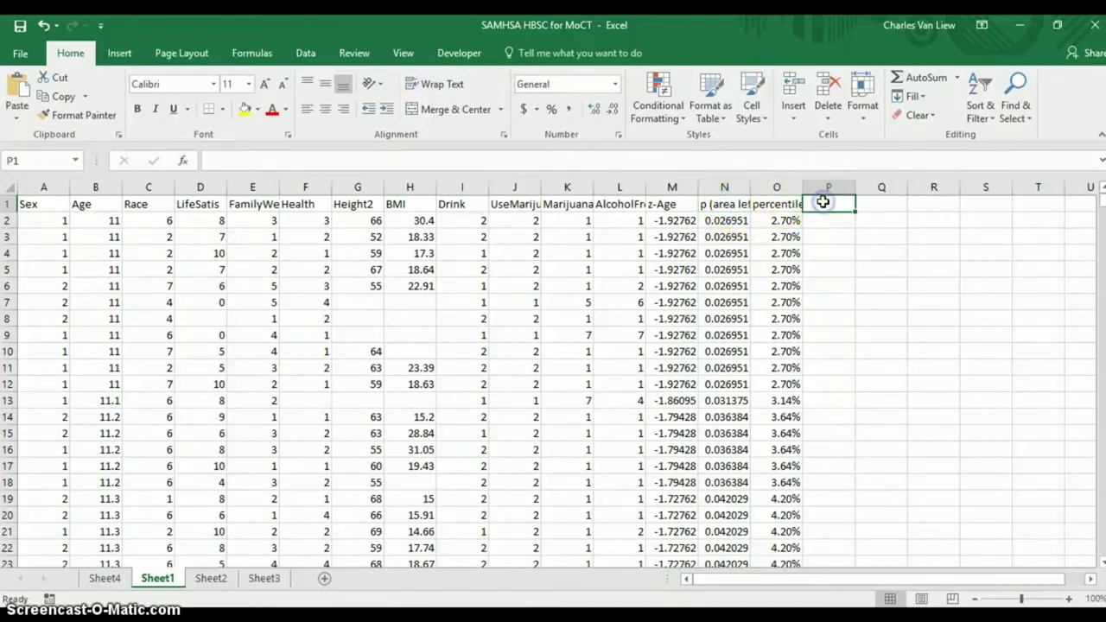
- Add the column header "p (area right)" in P1
{"action": "type", "text": "p (area"}
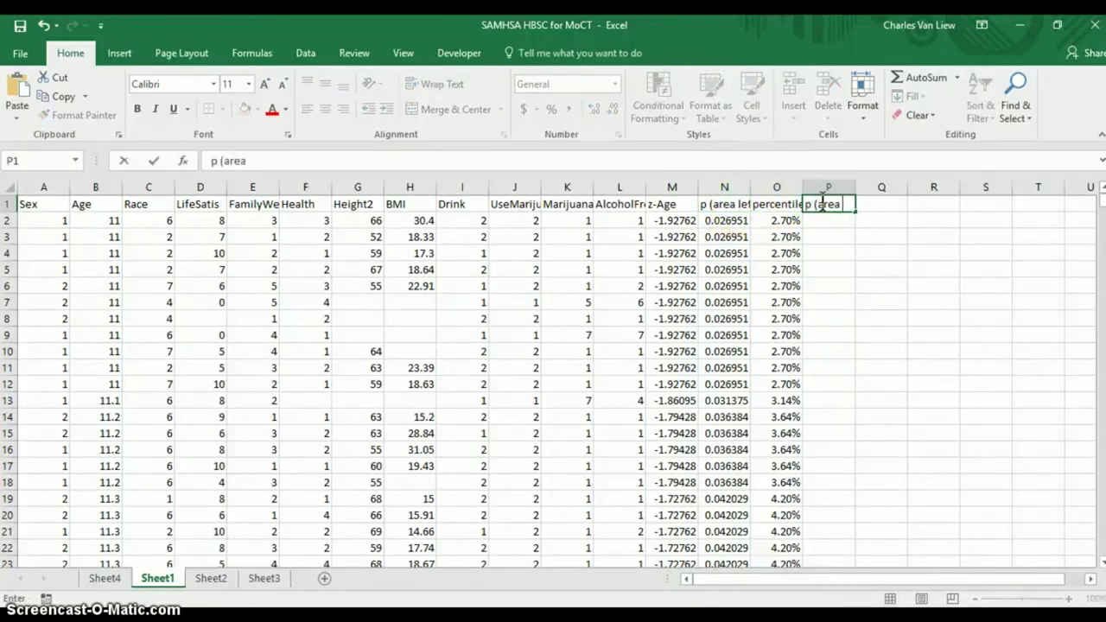
{"action": "type", "text": " right)"}
{"action": "left_click", "coordinate": [790, 203]}
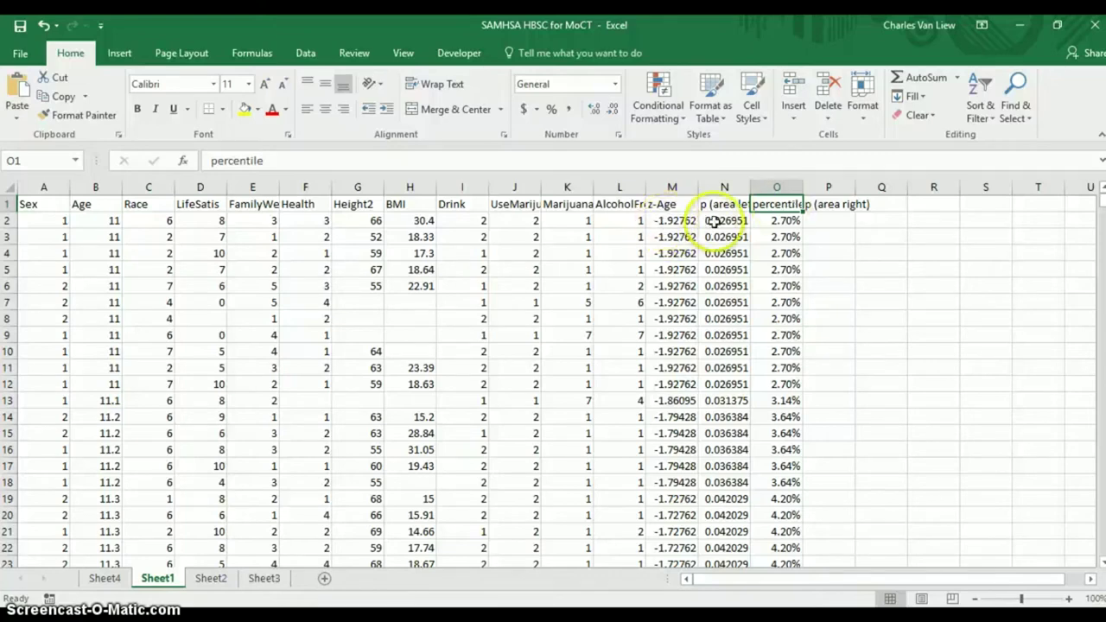
{"action": "left_click", "coordinate": [817, 219]}
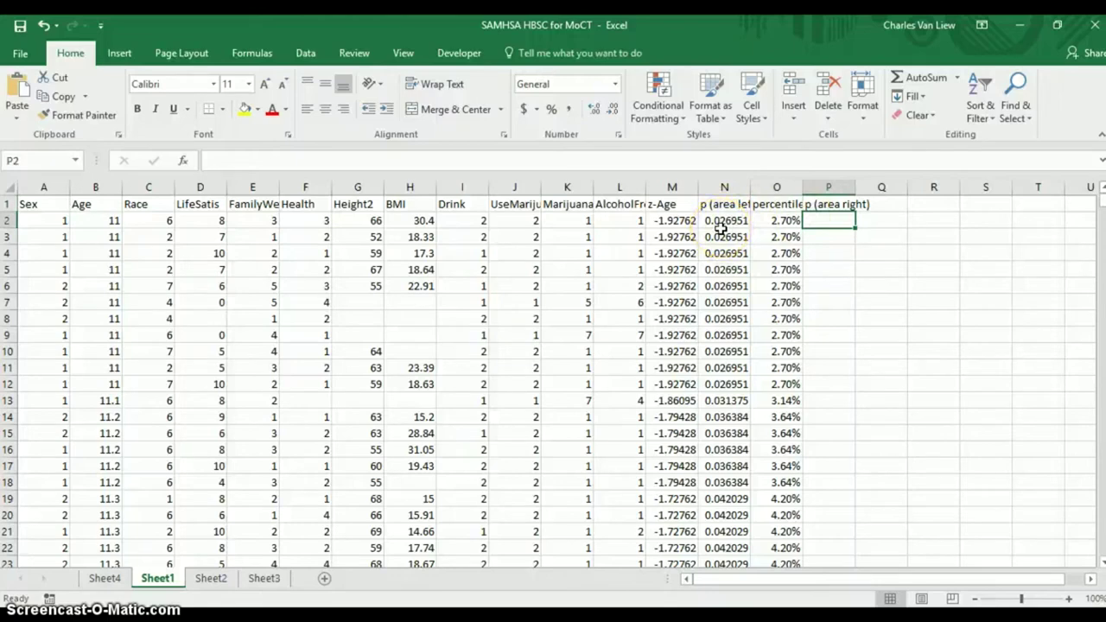
{"action": "left_click", "coordinate": [897, 207]}
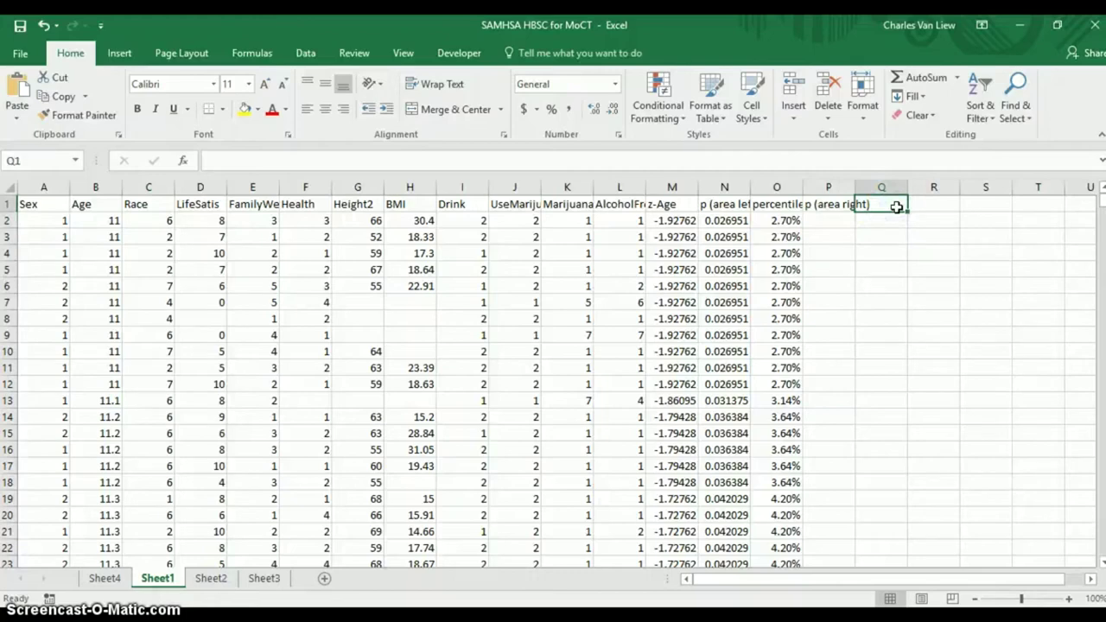
{"action": "left_click", "coordinate": [778, 222]}
- Calculate the area right in P2 with =1-N2 and fill the formula down column P for all data rows
{"action": "left_click", "coordinate": [830, 221]}
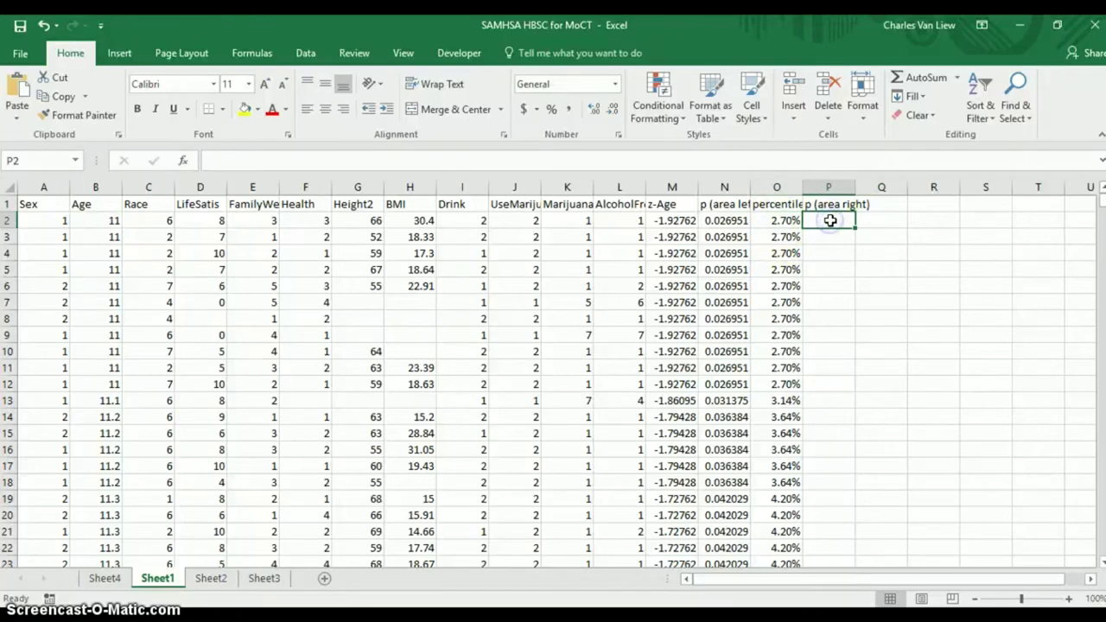
{"action": "type", "text": "=1-"}
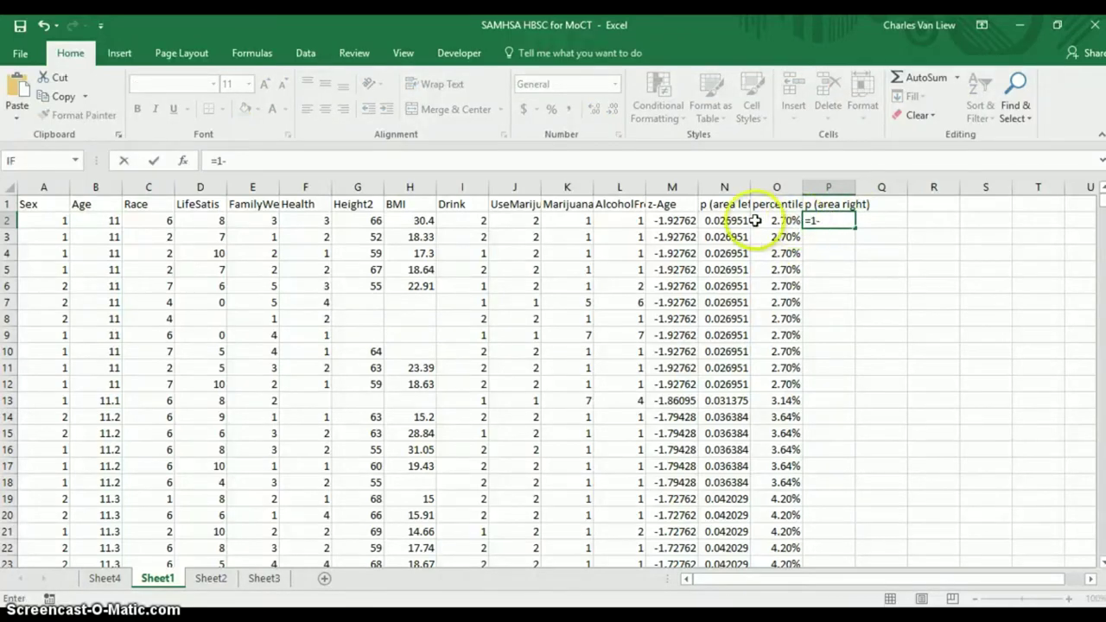
{"action": "left_click", "coordinate": [741, 220]}
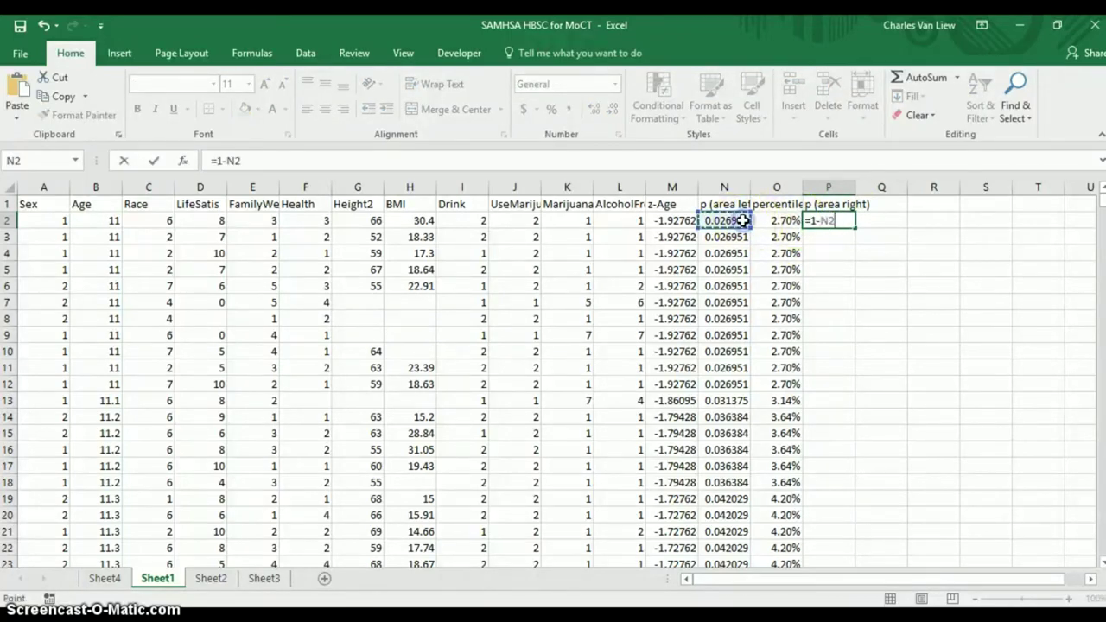
{"action": "key", "text": "Tab"}
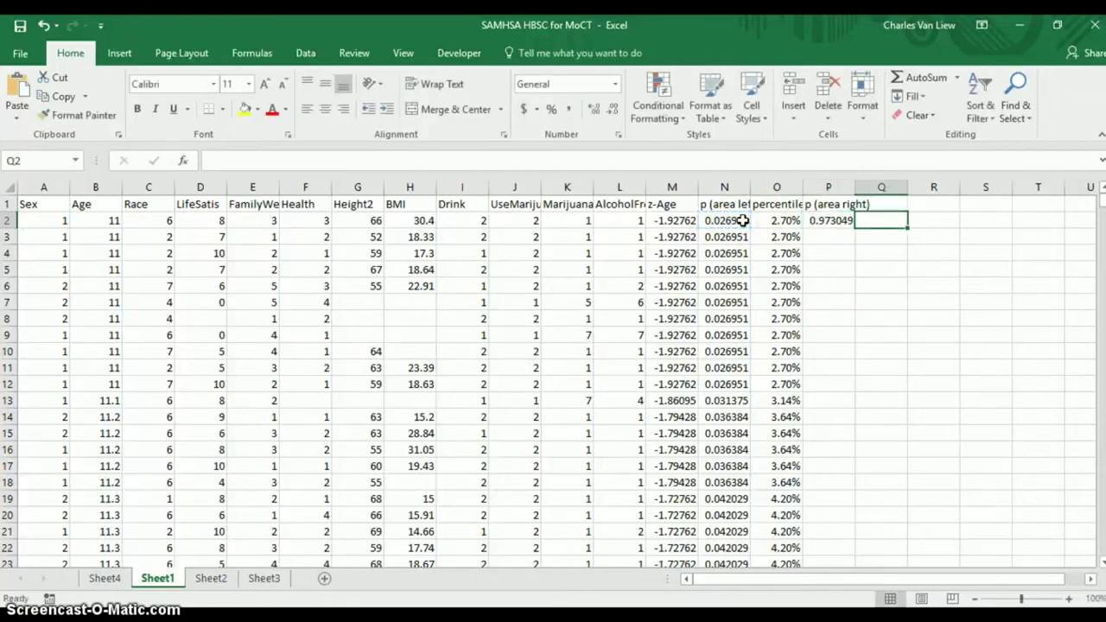
{"action": "left_click", "coordinate": [827, 221]}
{"action": "double_click", "coordinate": [856, 227]}
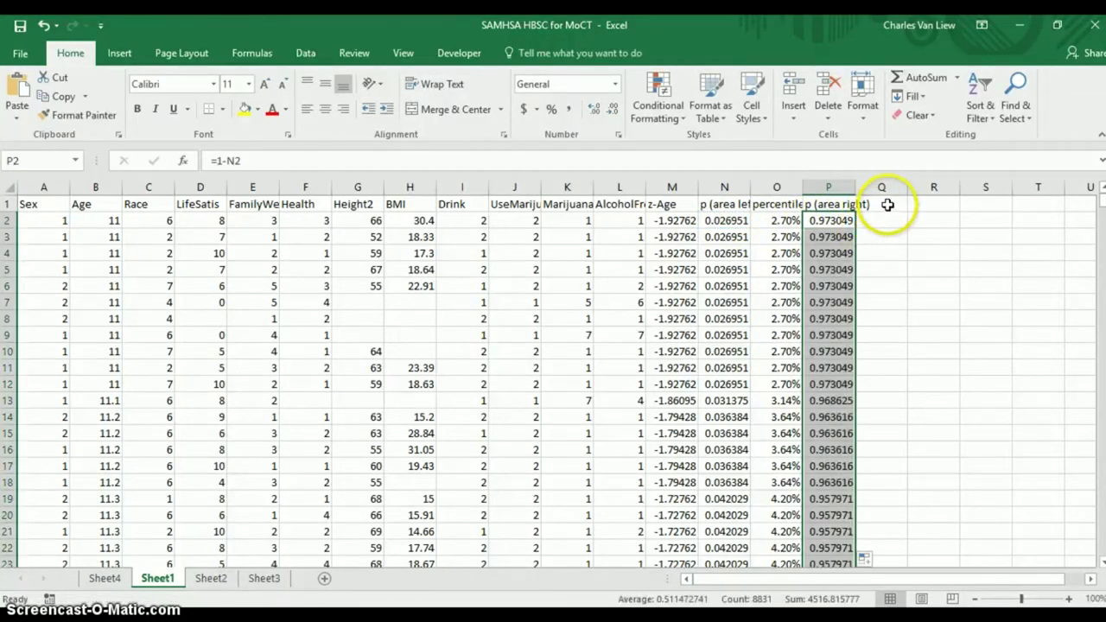
- Add the header "percent above" in Q1 and extend the header in O1 to "percentile (percent below)"
{"action": "left_click", "coordinate": [887, 205]}
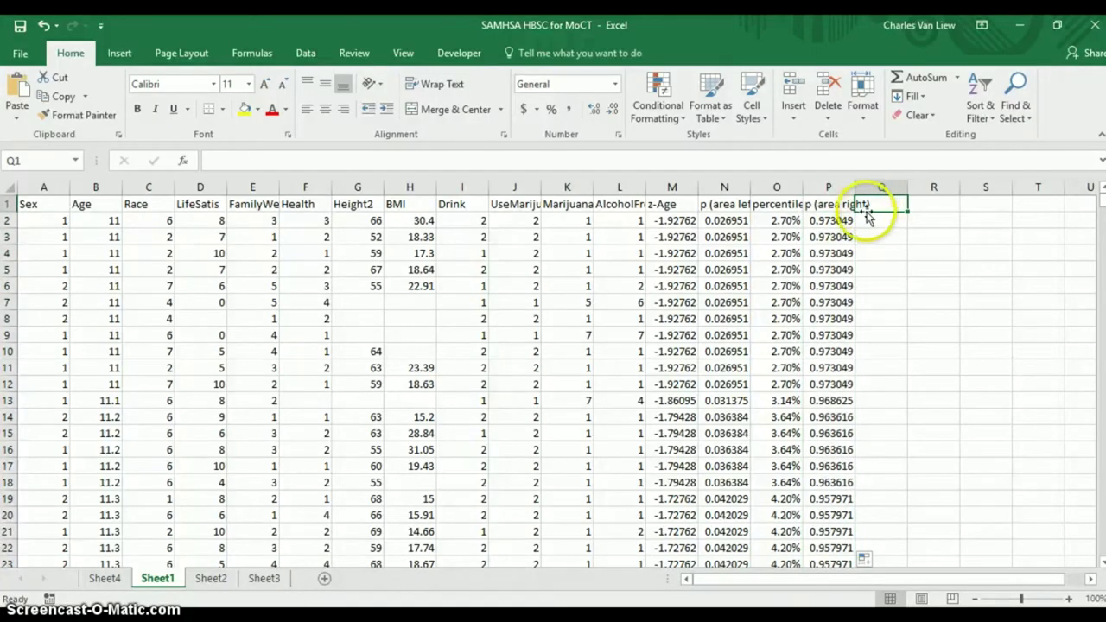
{"action": "type", "text": "perc"}
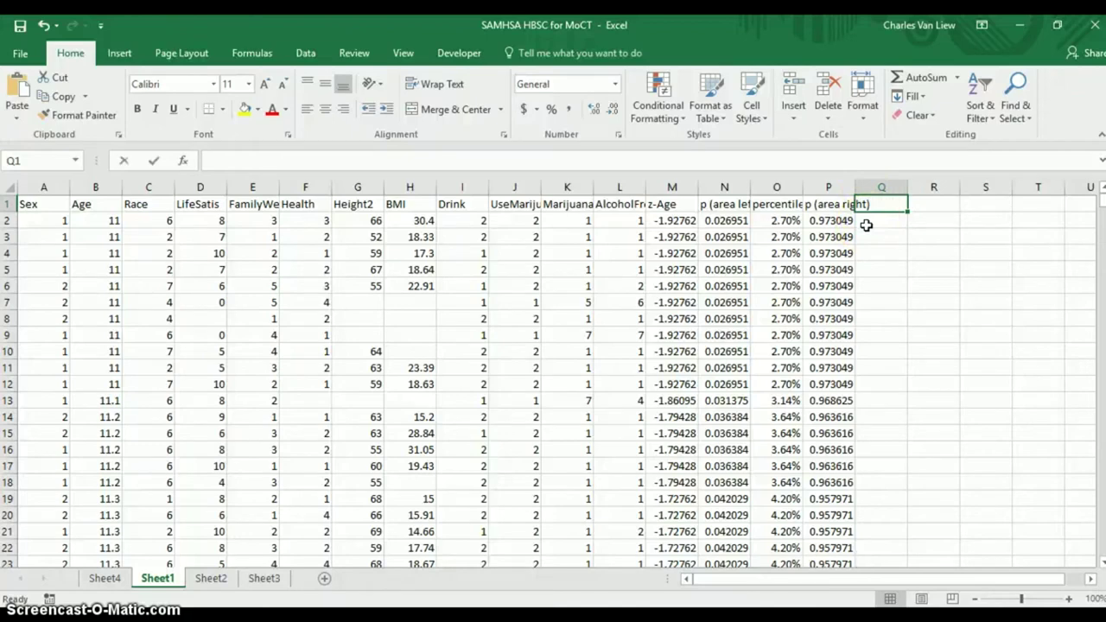
{"action": "type", "text": "ent above"}
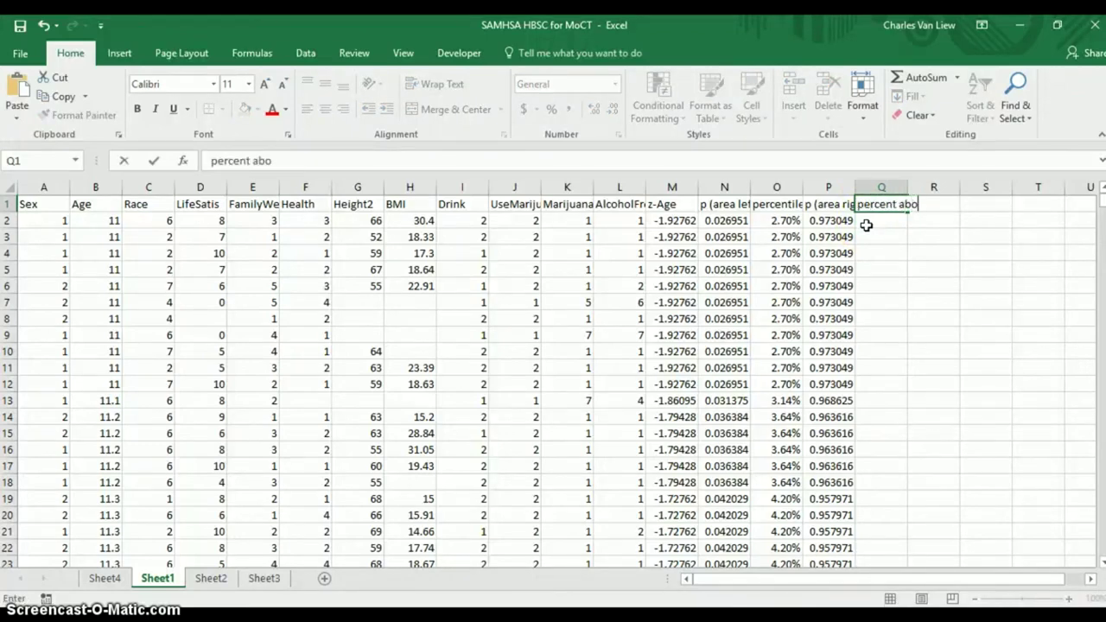
{"action": "left_click", "coordinate": [780, 203]}
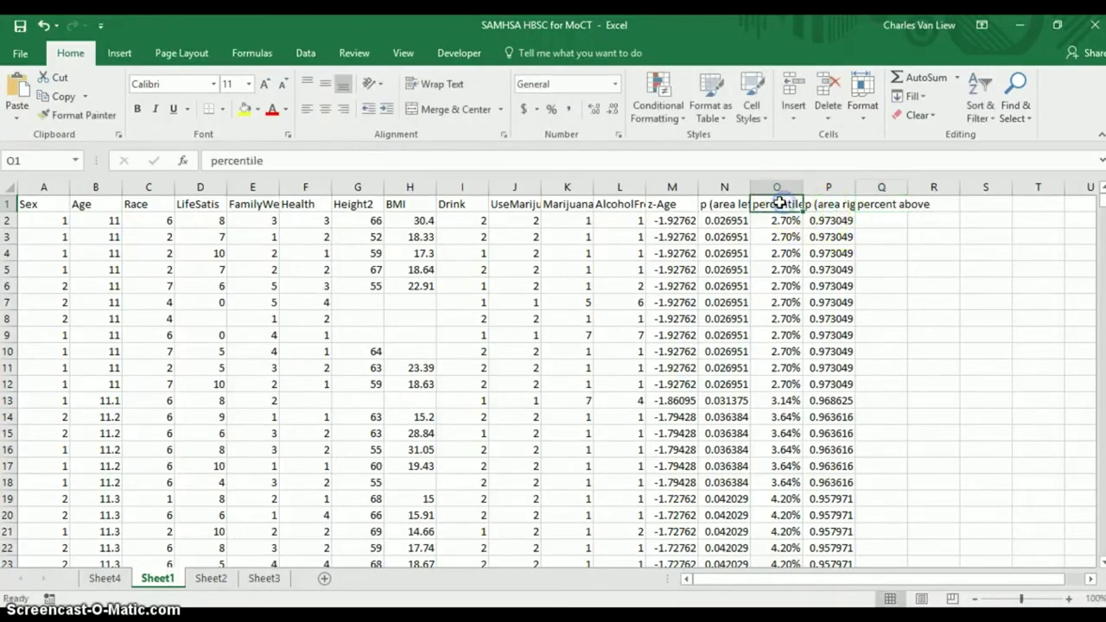
{"action": "left_click", "coordinate": [696, 163]}
{"action": "type", "text": "(percent below)"}
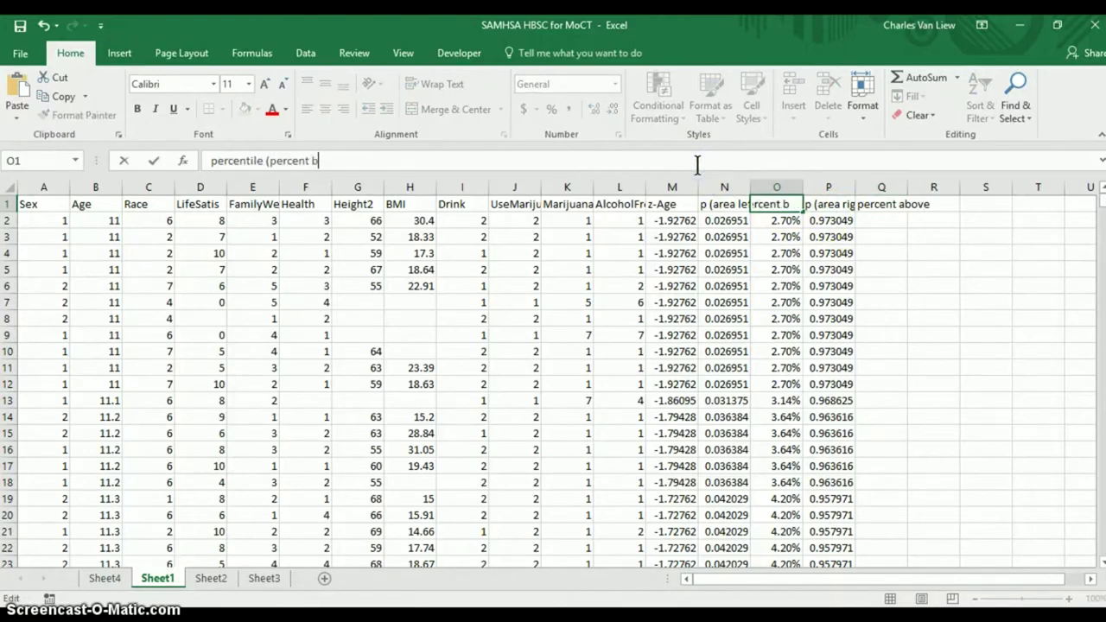
{"action": "left_click", "coordinate": [795, 200]}
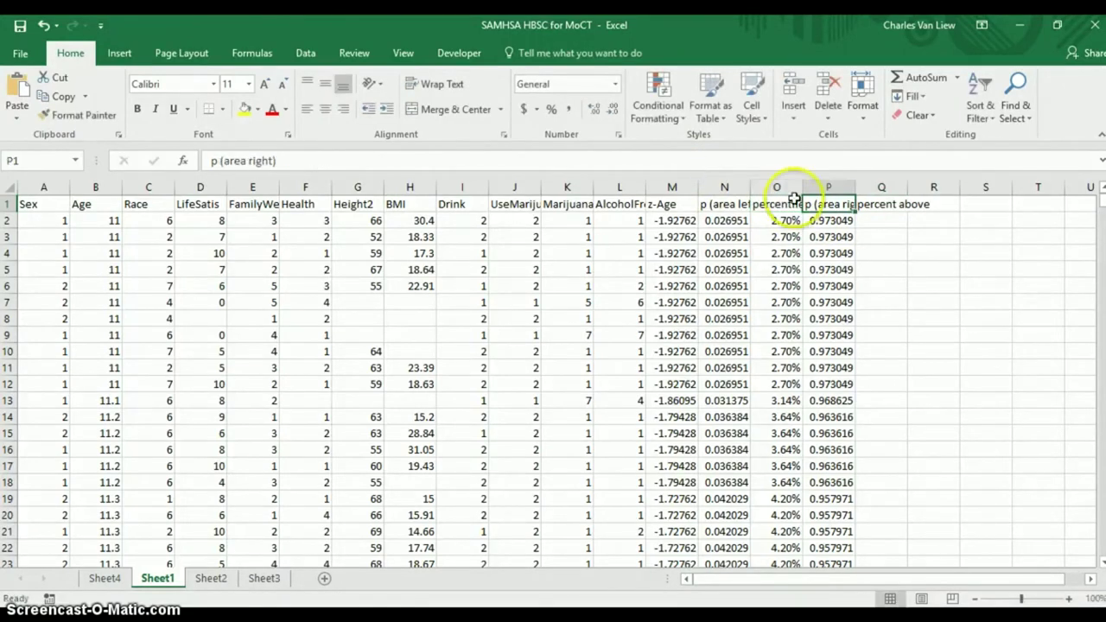
- Set Q2 equal to the area-right value with =P2
{"action": "left_click", "coordinate": [869, 222]}
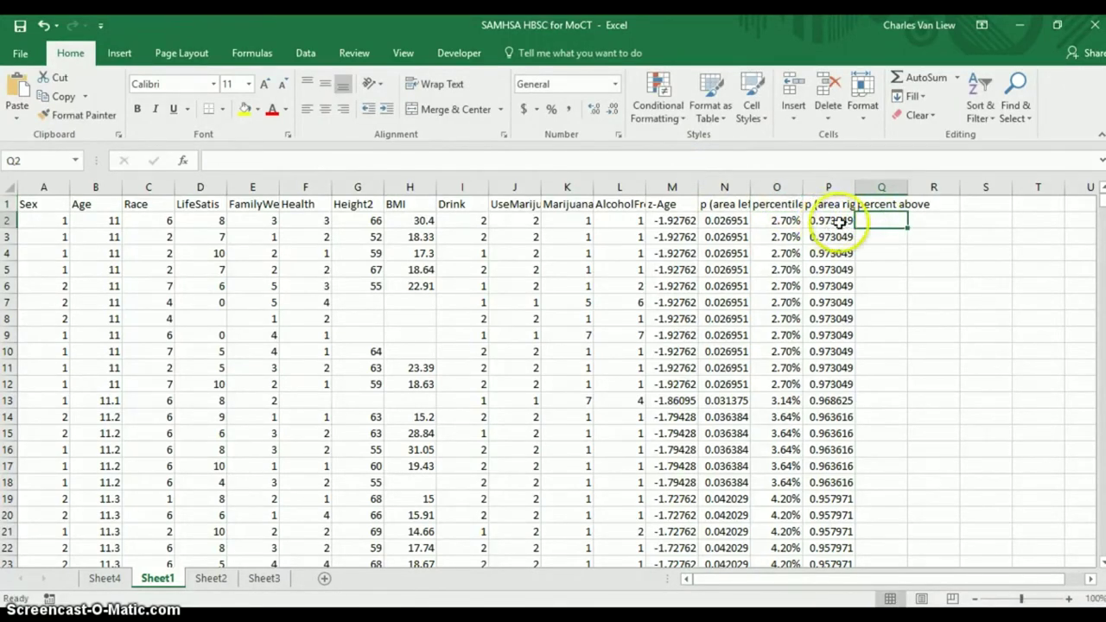
{"action": "type", "text": "="}
{"action": "left_click", "coordinate": [835, 222]}
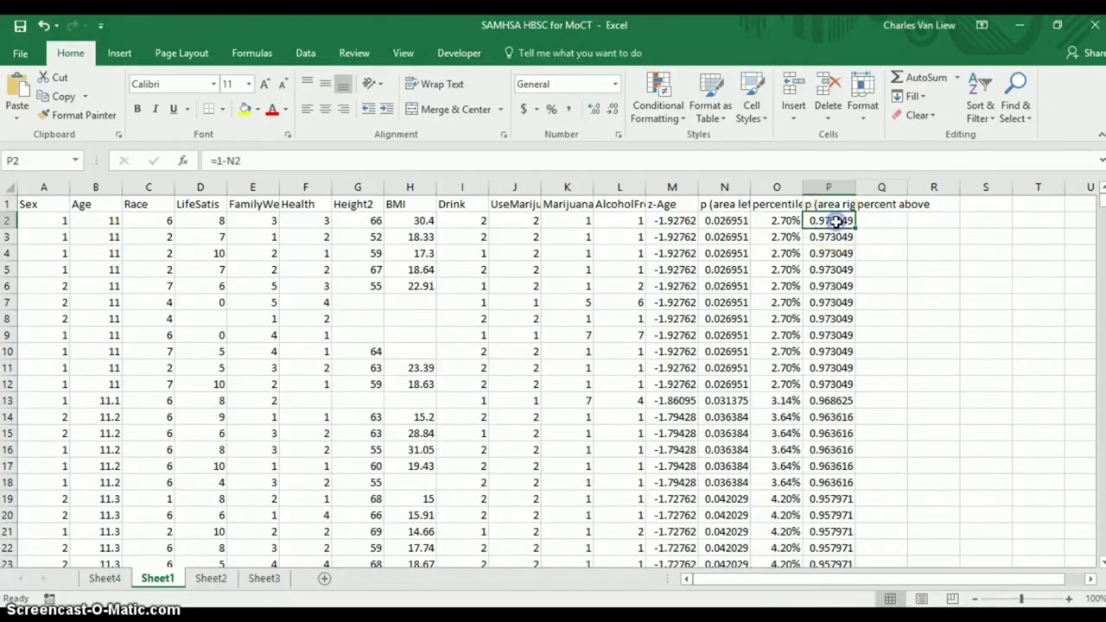
{"action": "key", "text": "BackSpace"}
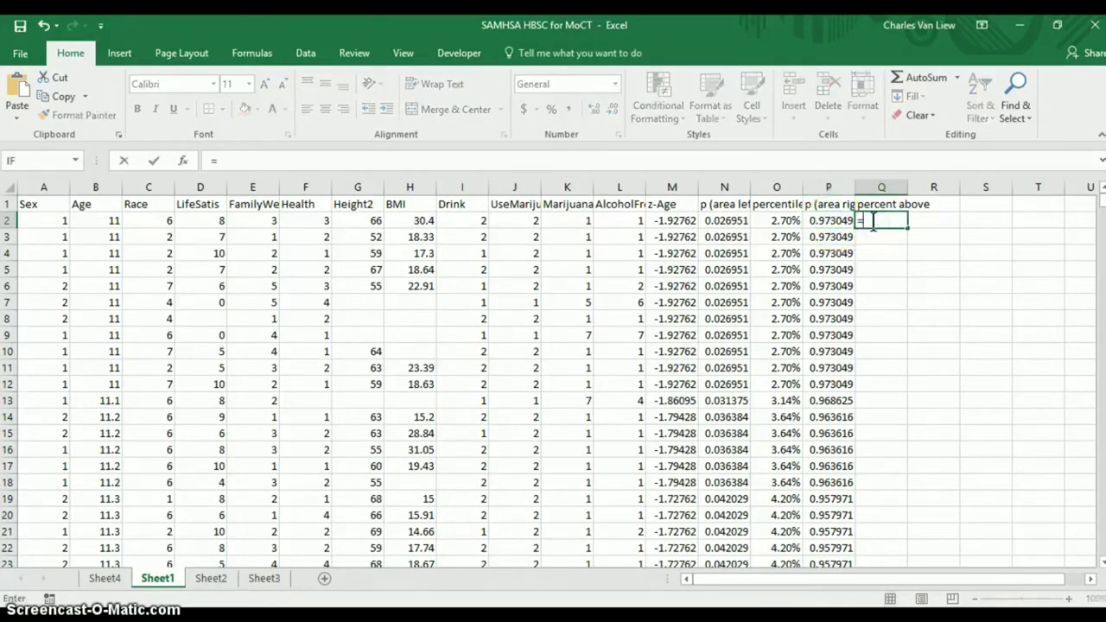
{"action": "left_click", "coordinate": [835, 221]}
{"action": "key", "text": "Tab"}
- Format Q2 as a percentage with two decimals and fill it down column Q for all data rows
{"action": "left_click", "coordinate": [875, 221]}
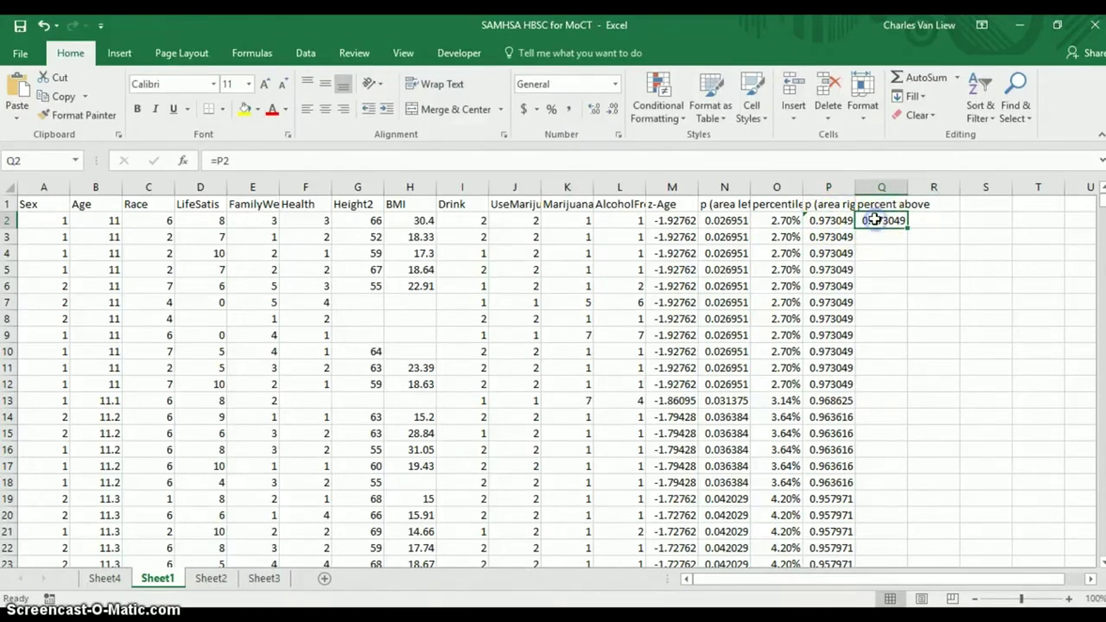
{"action": "left_click", "coordinate": [552, 112]}
{"action": "left_click", "coordinate": [593, 109]}
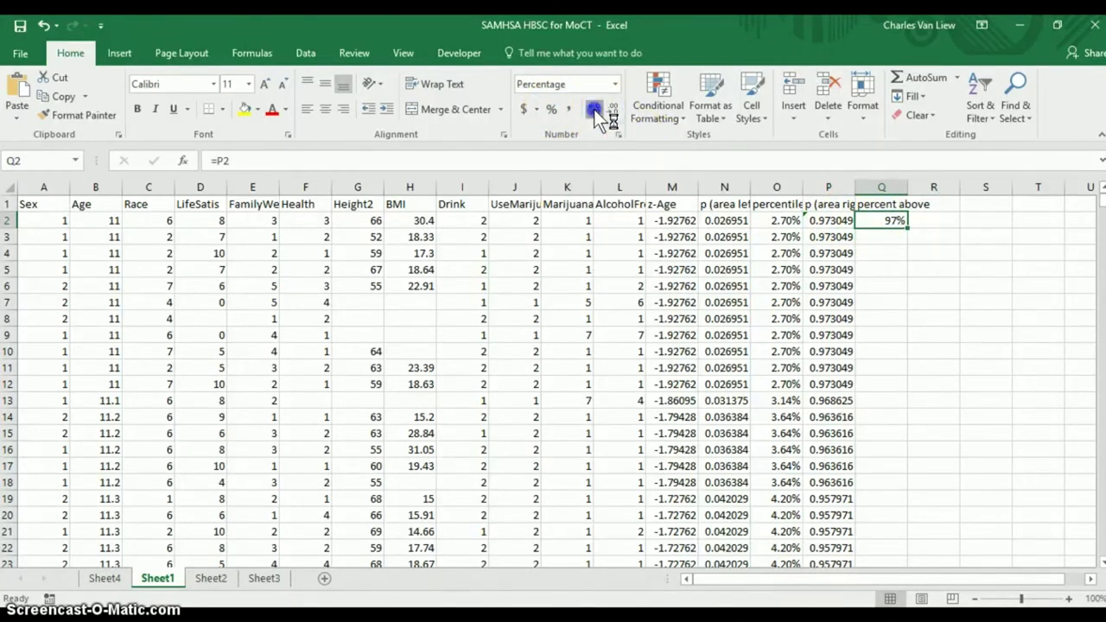
{"action": "left_click", "coordinate": [879, 235]}
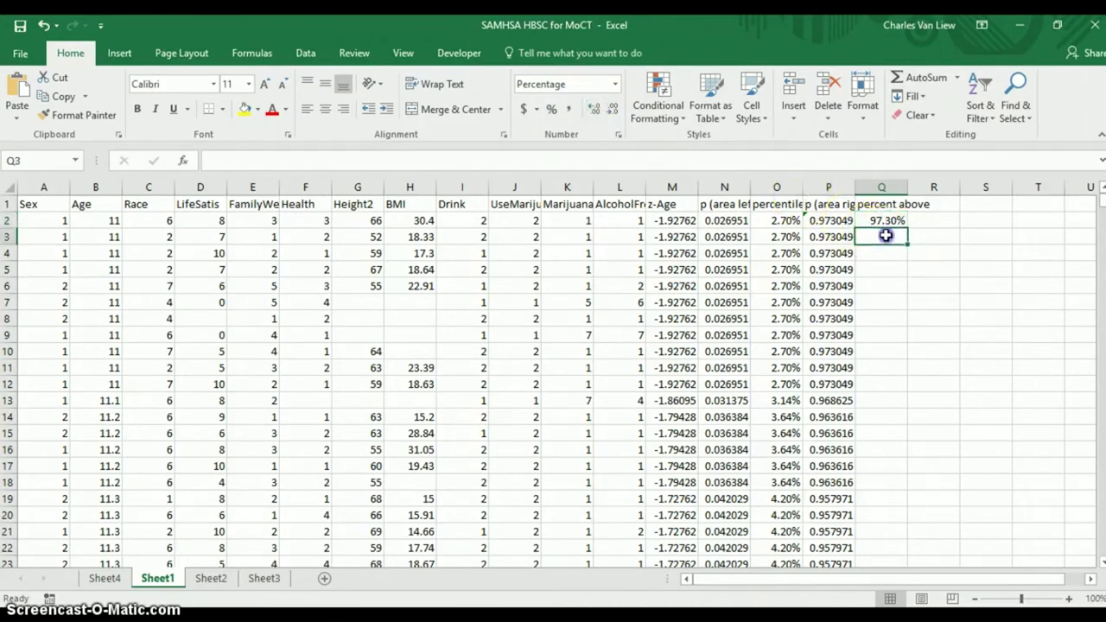
{"action": "left_click", "coordinate": [893, 230]}
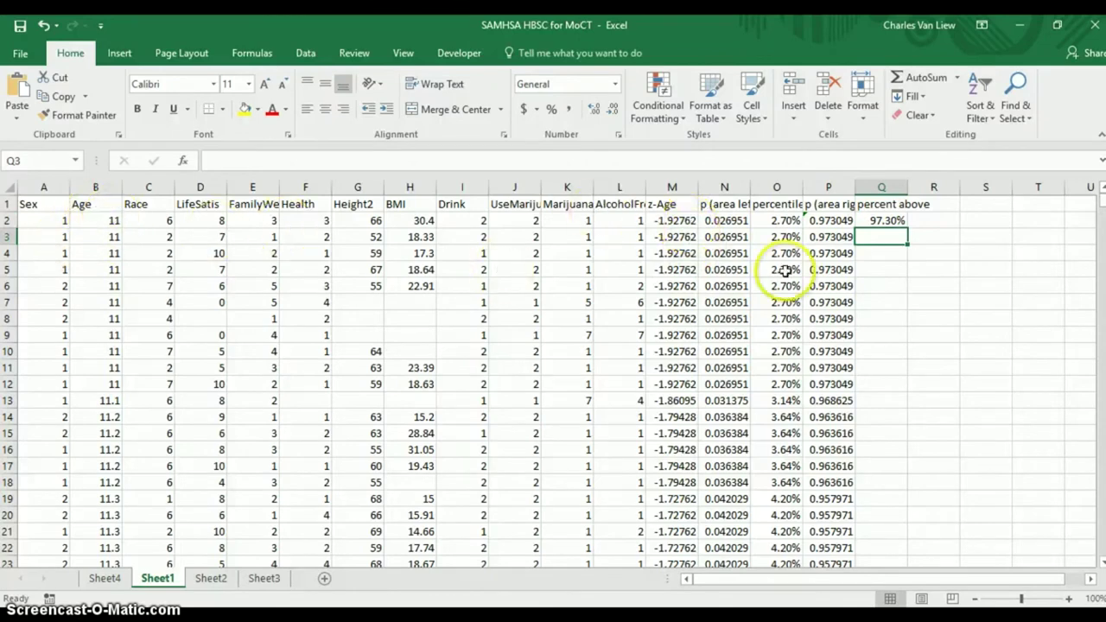
{"action": "left_click", "coordinate": [876, 221]}
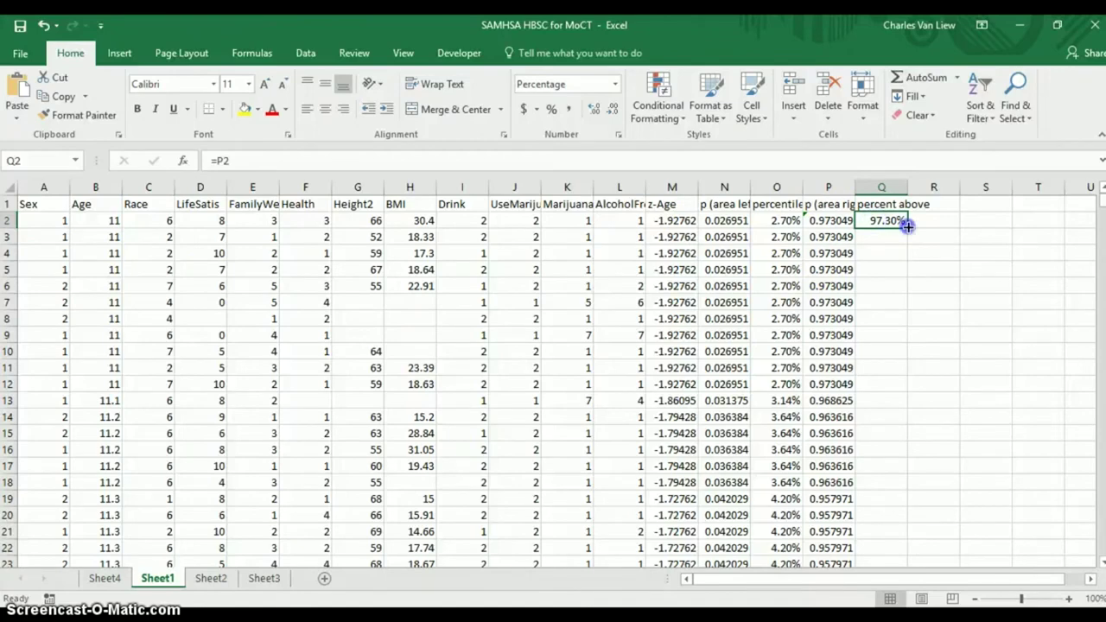
{"action": "double_click", "coordinate": [907, 225]}
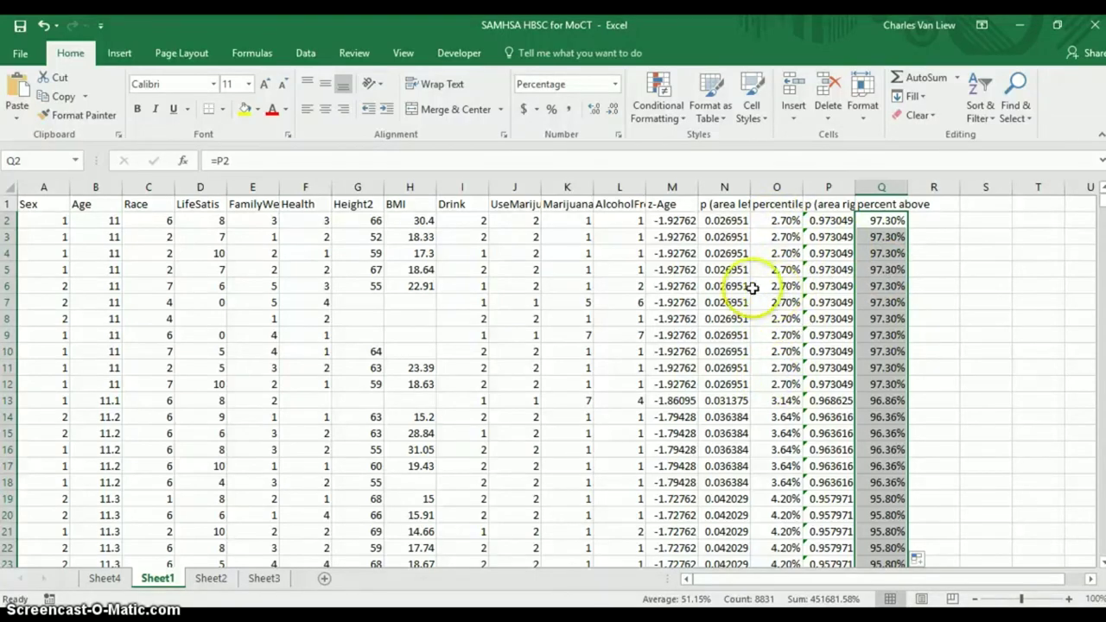
{"action": "left_click", "coordinate": [682, 236]}
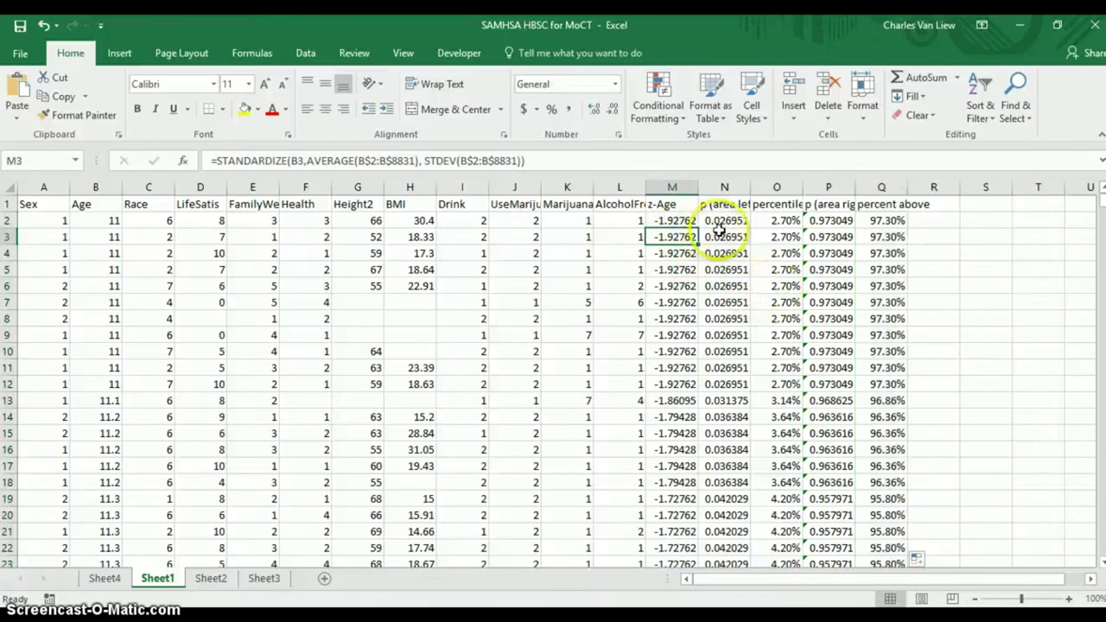
- Calculate the skewness of the Age data in R6 with =SKEW(B2:B8831)
{"action": "left_click", "coordinate": [955, 288]}
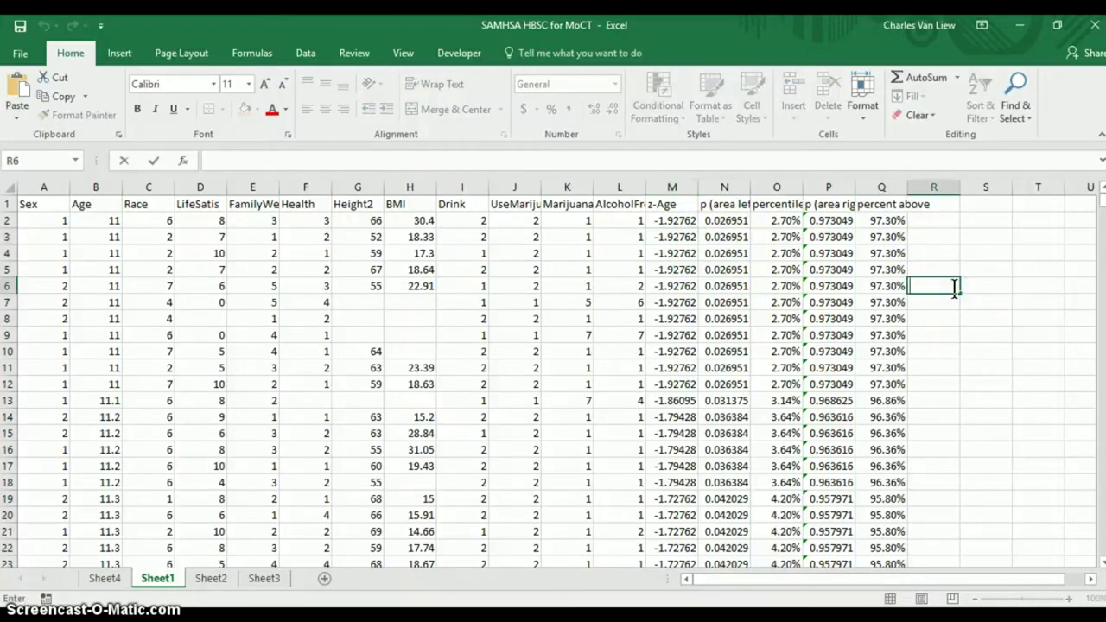
{"action": "type", "text": "="}
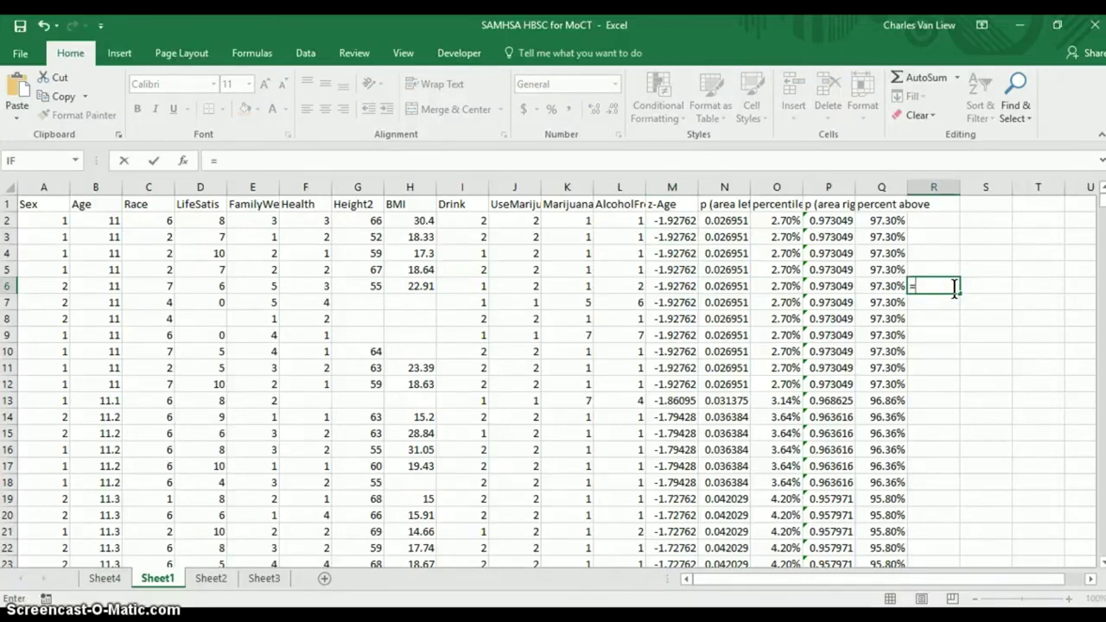
{"action": "type", "text": "skew"}
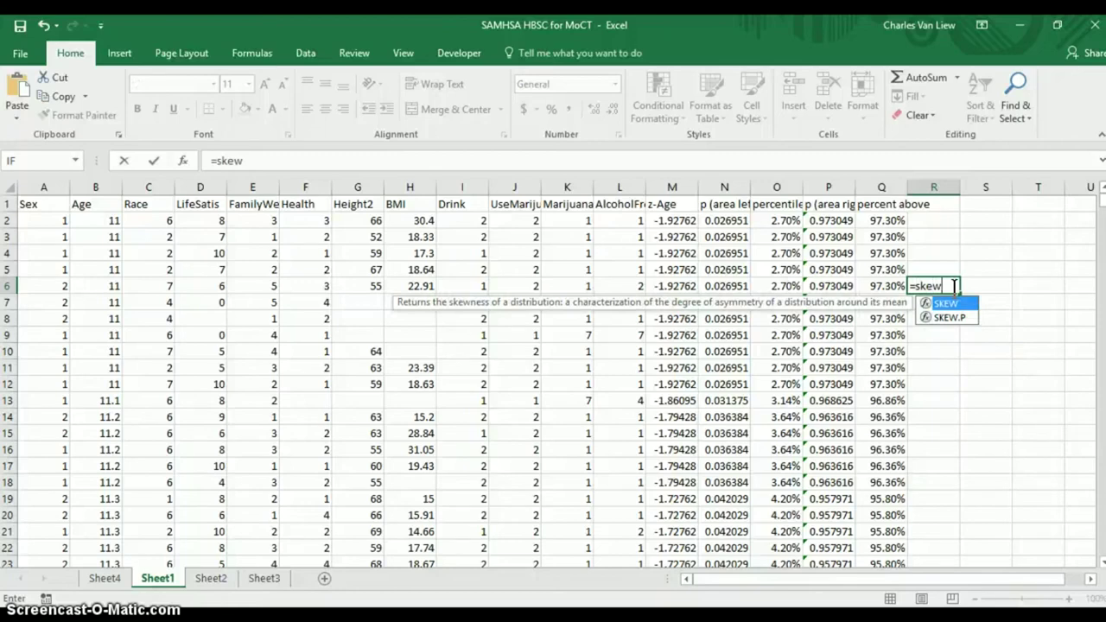
{"action": "type", "text": "("}
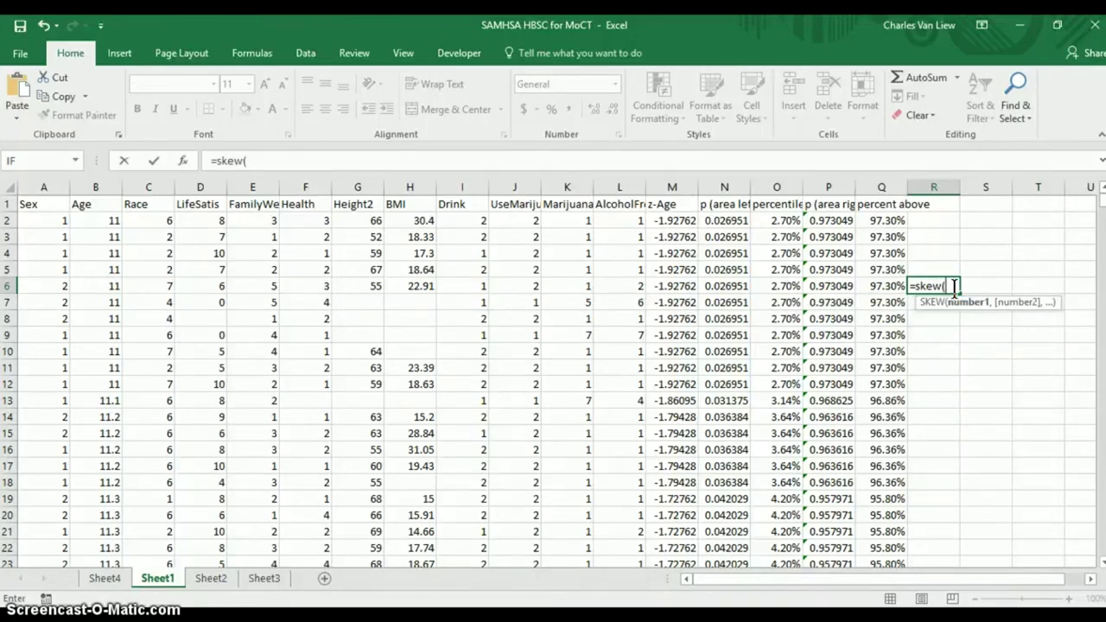
{"action": "type", "text": "b2:"}
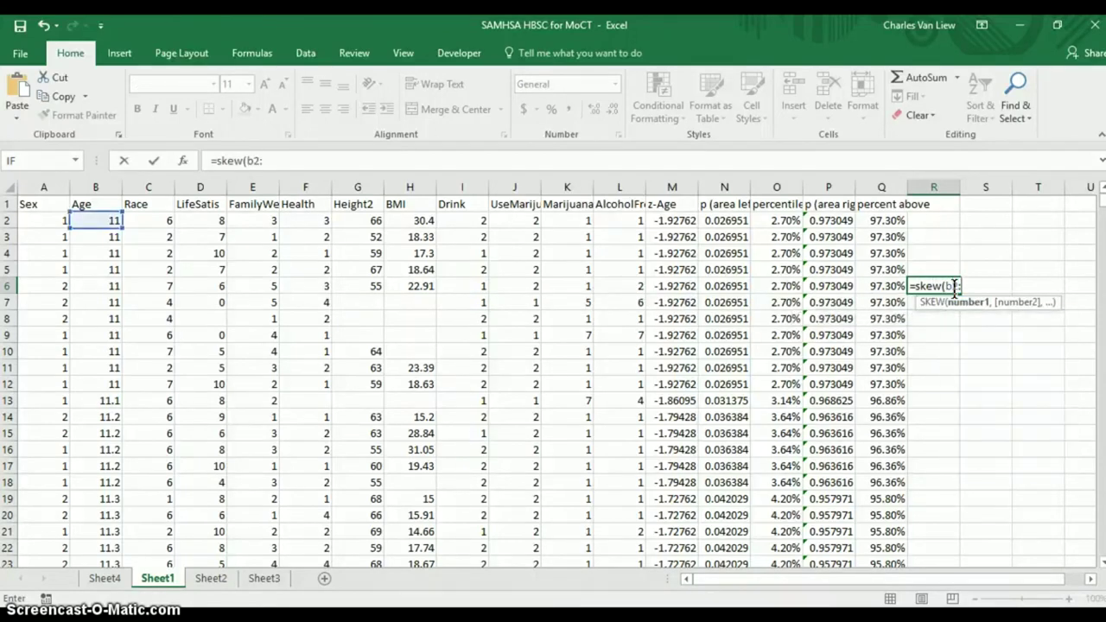
{"action": "type", "text": "b"}
{"action": "type", "text": "8"}
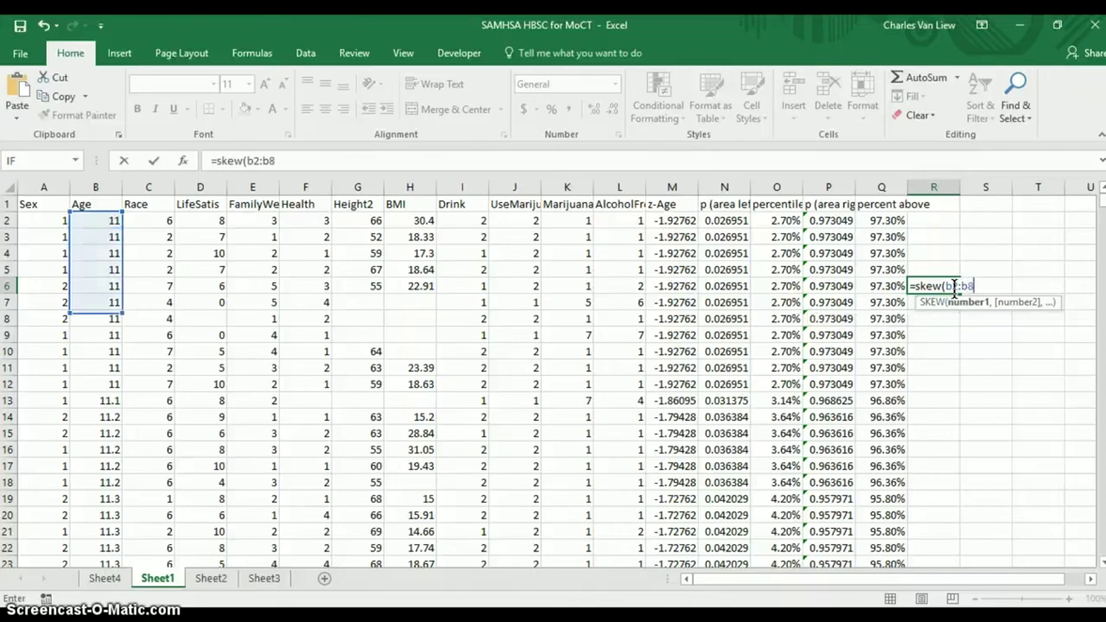
{"action": "type", "text": "831"}
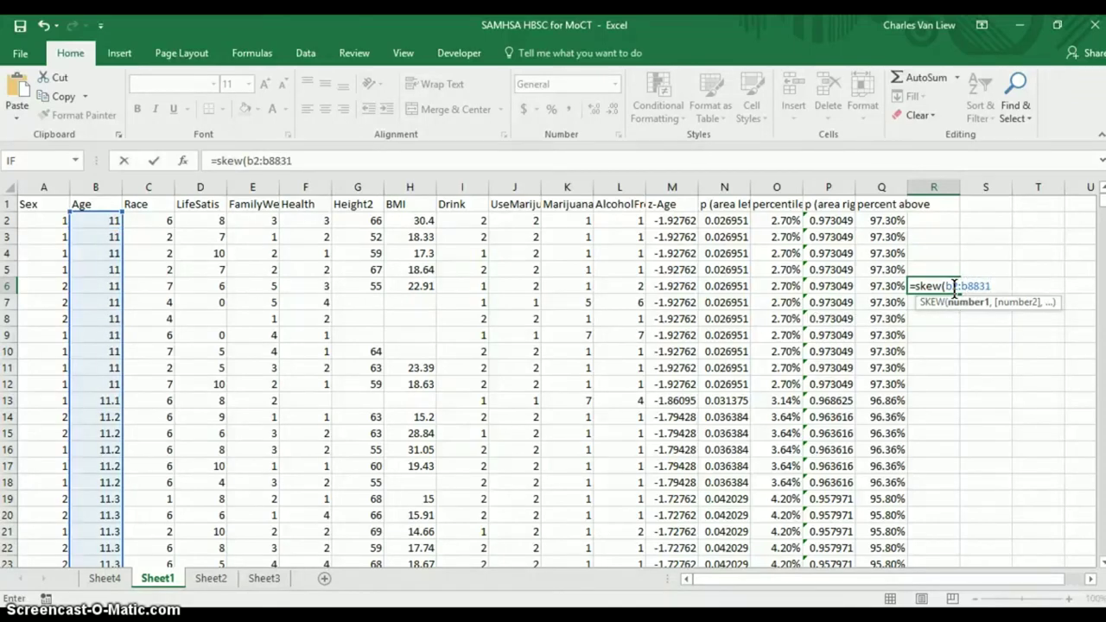
{"action": "type", "text": ")"}
{"action": "left_click", "coordinate": [944, 300]}
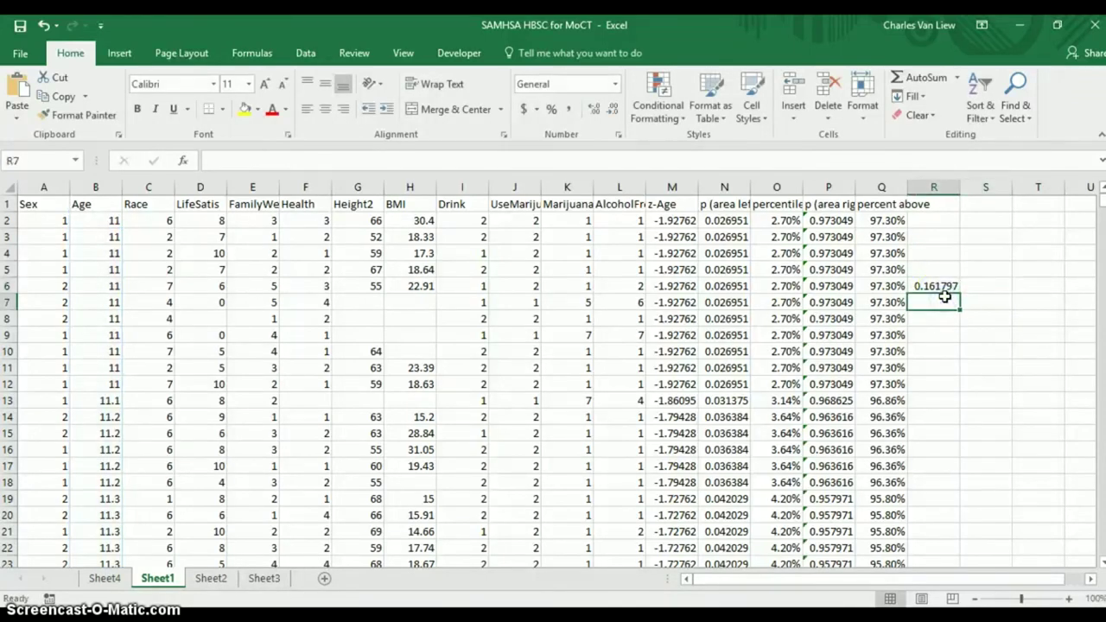
- Label the skewness result "skew" in S6 and enter the label "kurtosis" in S7
{"action": "left_click", "coordinate": [973, 285]}
{"action": "type", "text": "skew"}
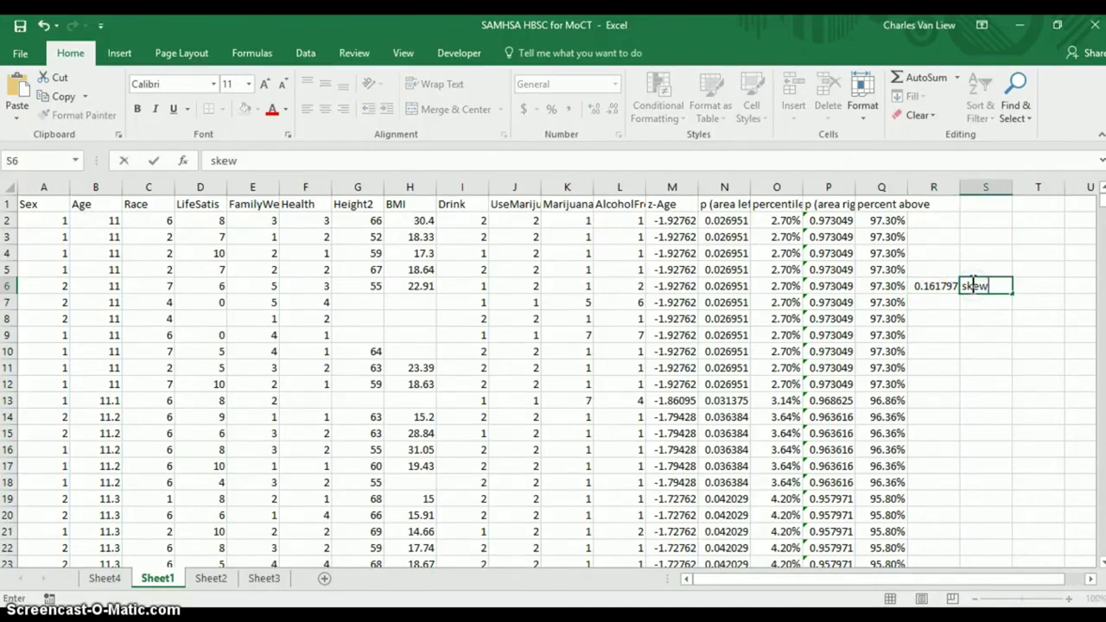
{"action": "key", "text": "Left"}
{"action": "left_click", "coordinate": [980, 300]}
{"action": "type", "text": "kur"}
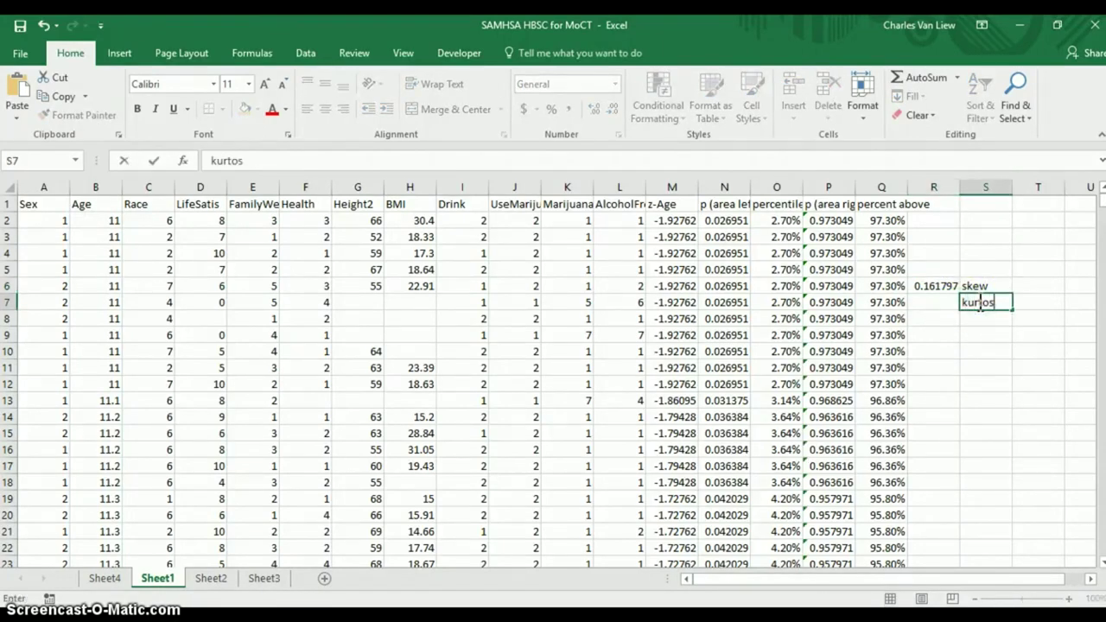
{"action": "key", "text": "Left"}
- Calculate the kurtosis of the Age data in R7 with =KURT(B2:B8831)
{"action": "type", "text": "=ku"}
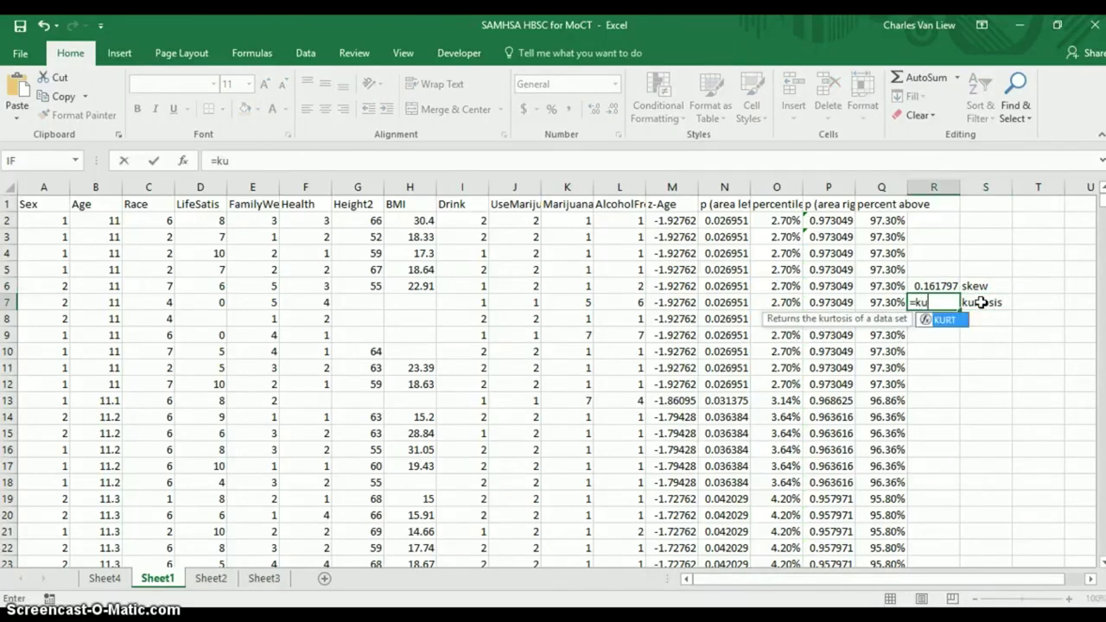
{"action": "type", "text": "rt(b2"}
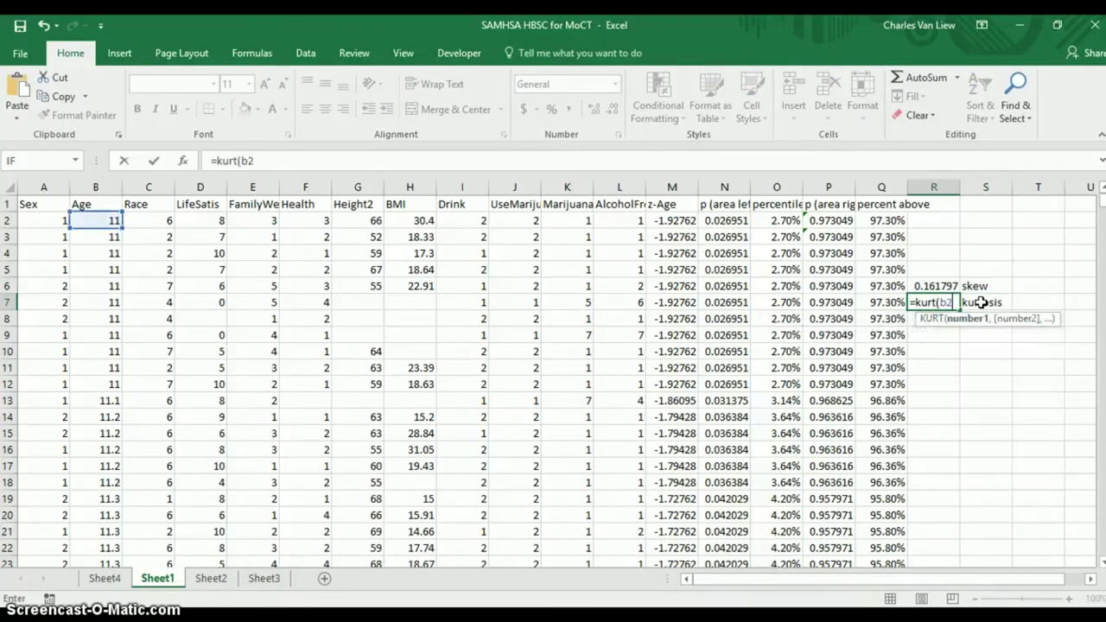
{"action": "type", "text": ":b883"}
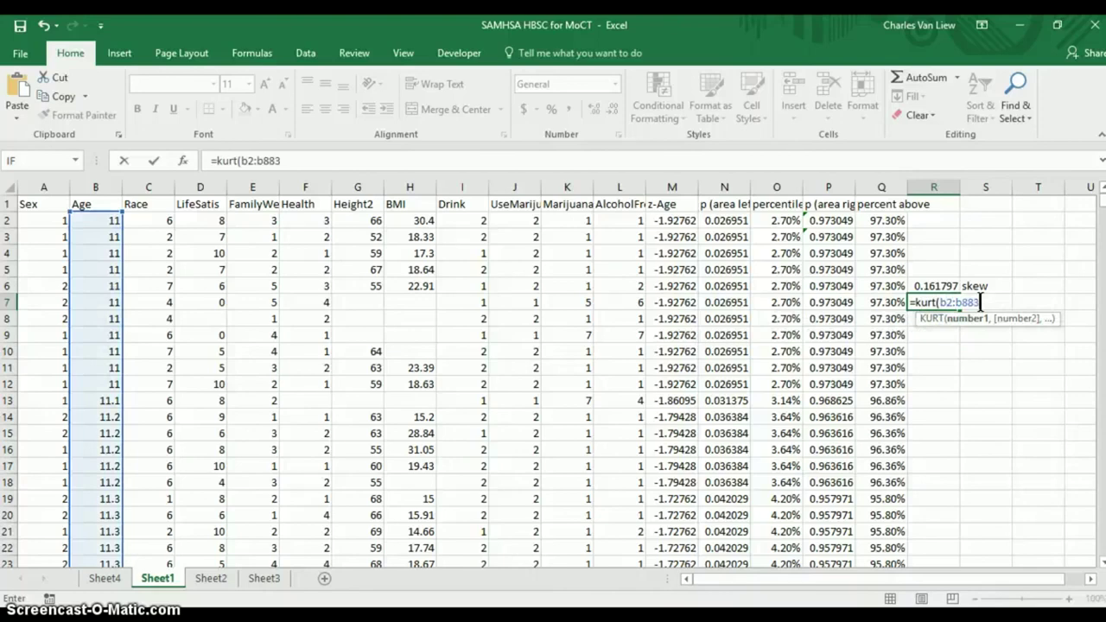
{"action": "type", "text": "1)"}
{"action": "key", "text": "Tab"}
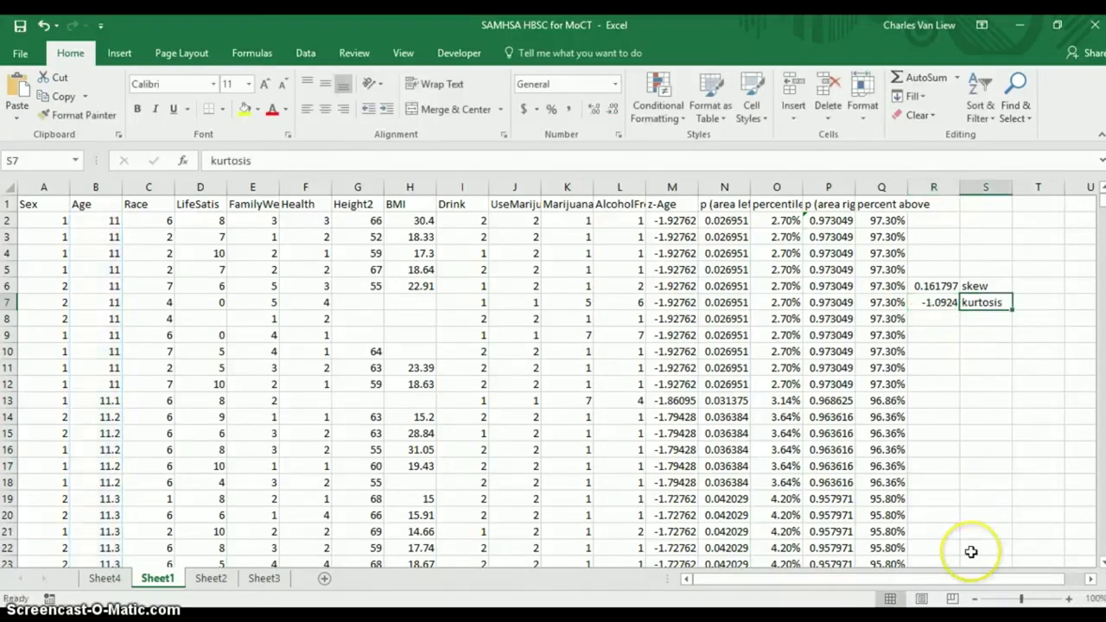
{"action": "left_click", "coordinate": [972, 269]}
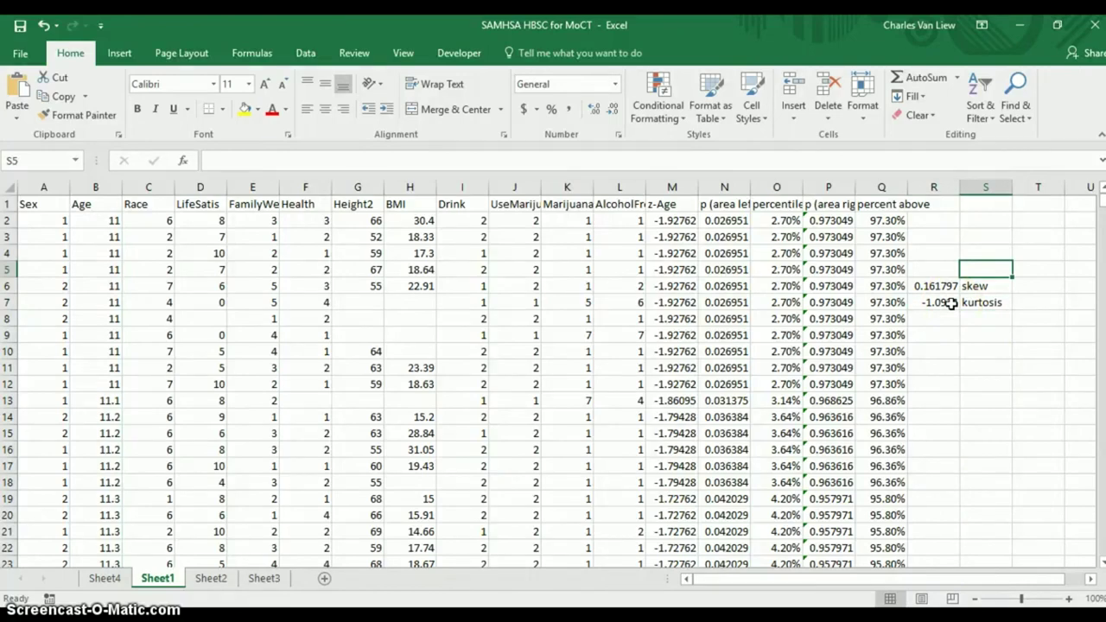
- Review the z-Age, area-left, percentile, area-right and percent-above columns with their formulas, plus the skew and kurtosis results in R6:R7
{"action": "left_click", "coordinate": [682, 220]}
{"action": "left_click", "coordinate": [717, 222]}
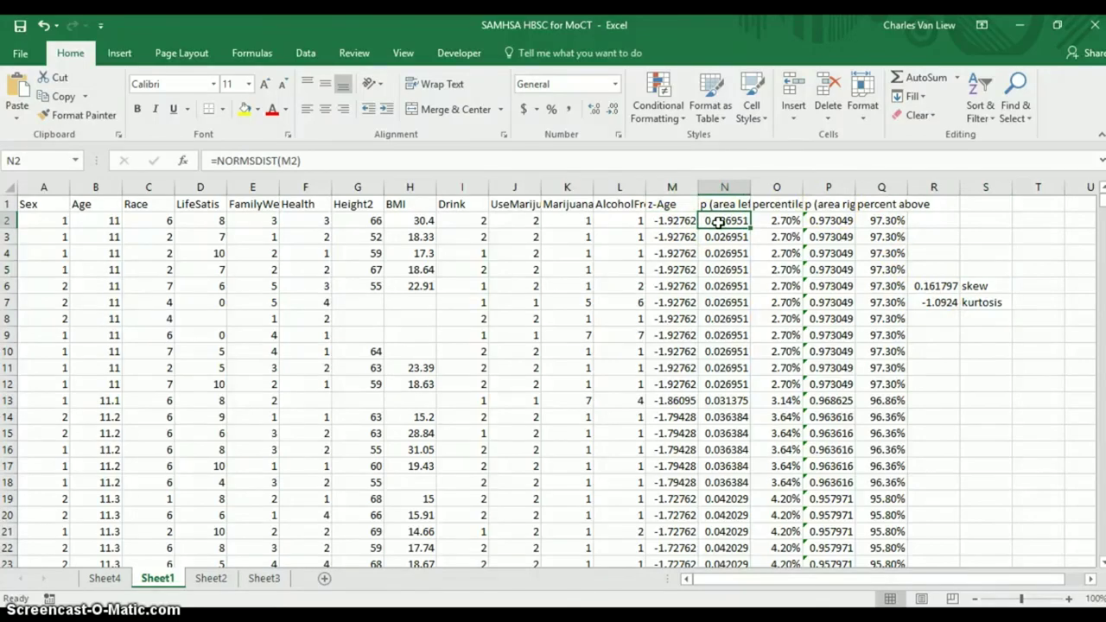
{"action": "left_click", "coordinate": [778, 183]}
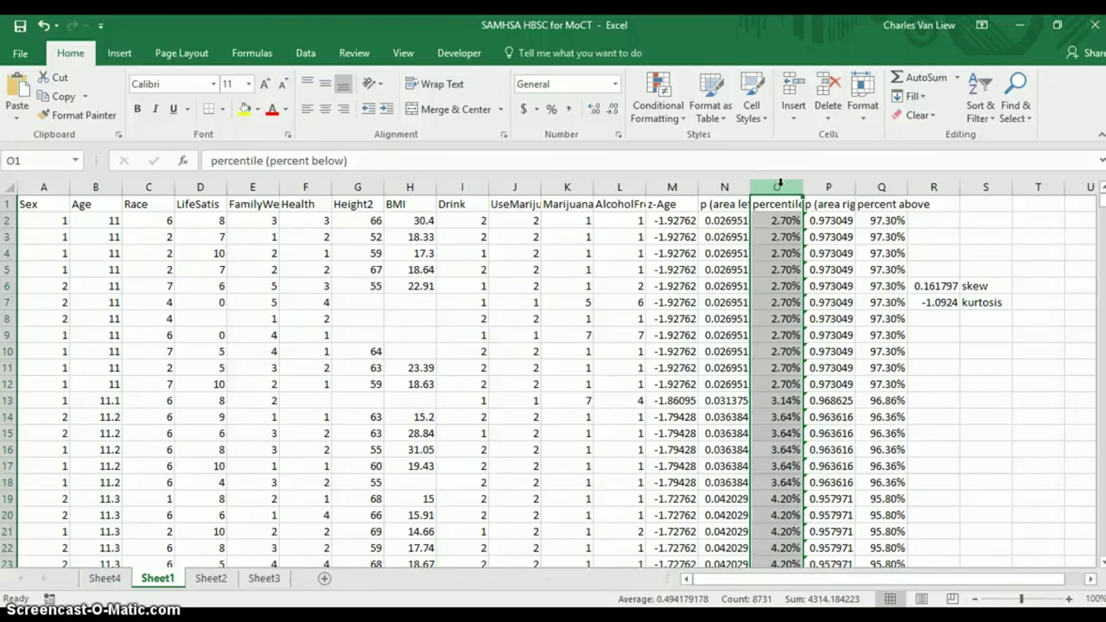
{"action": "left_click", "coordinate": [826, 221]}
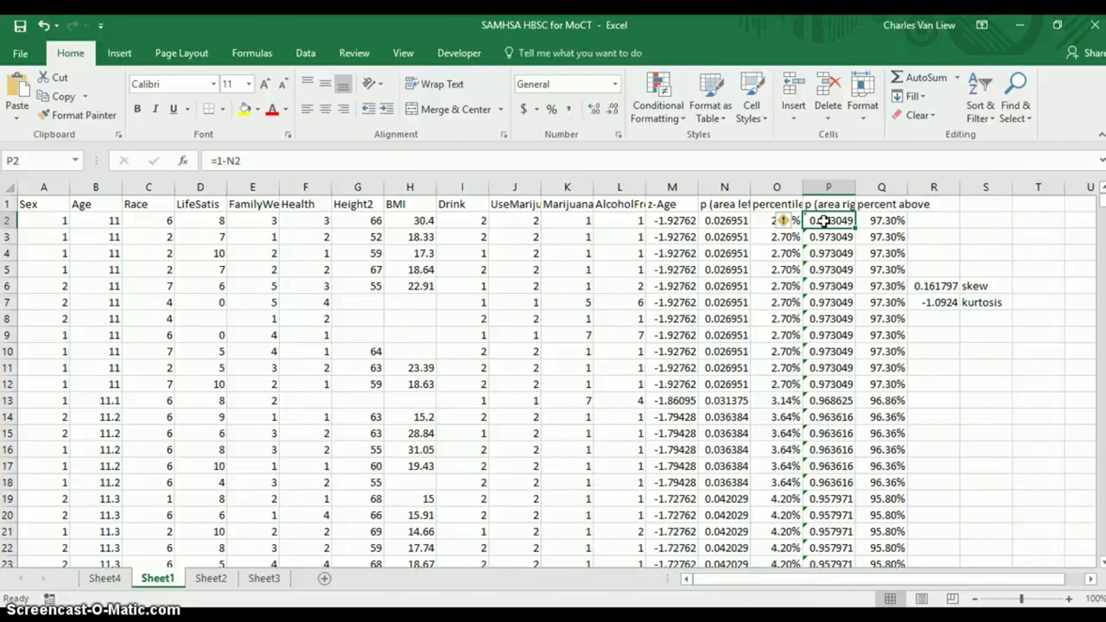
{"action": "left_click", "coordinate": [871, 183]}
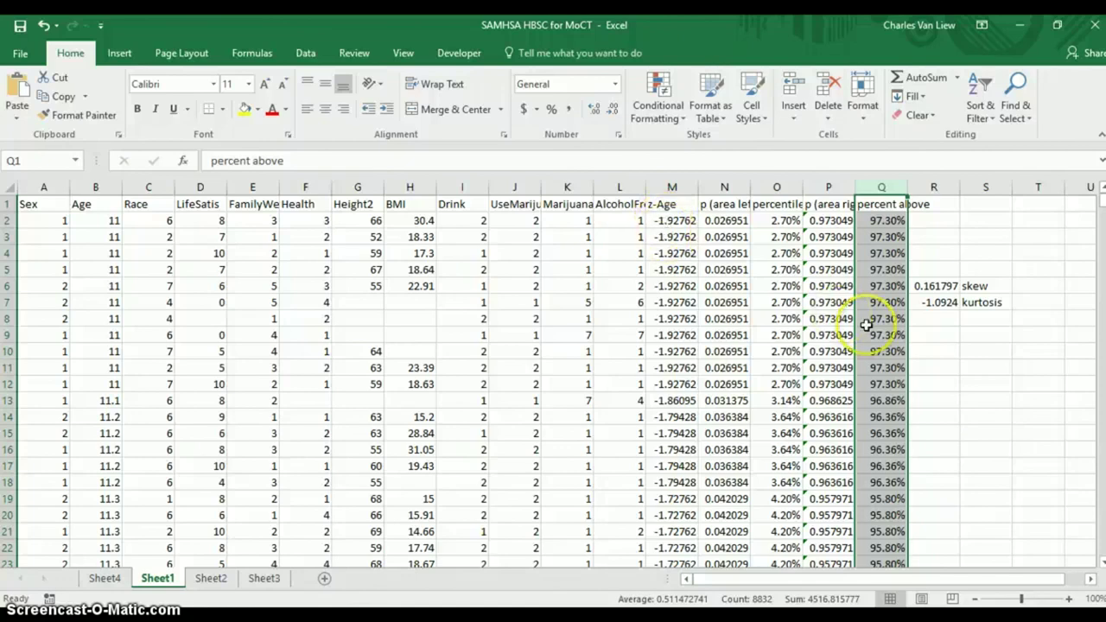
{"action": "left_click", "coordinate": [950, 352]}
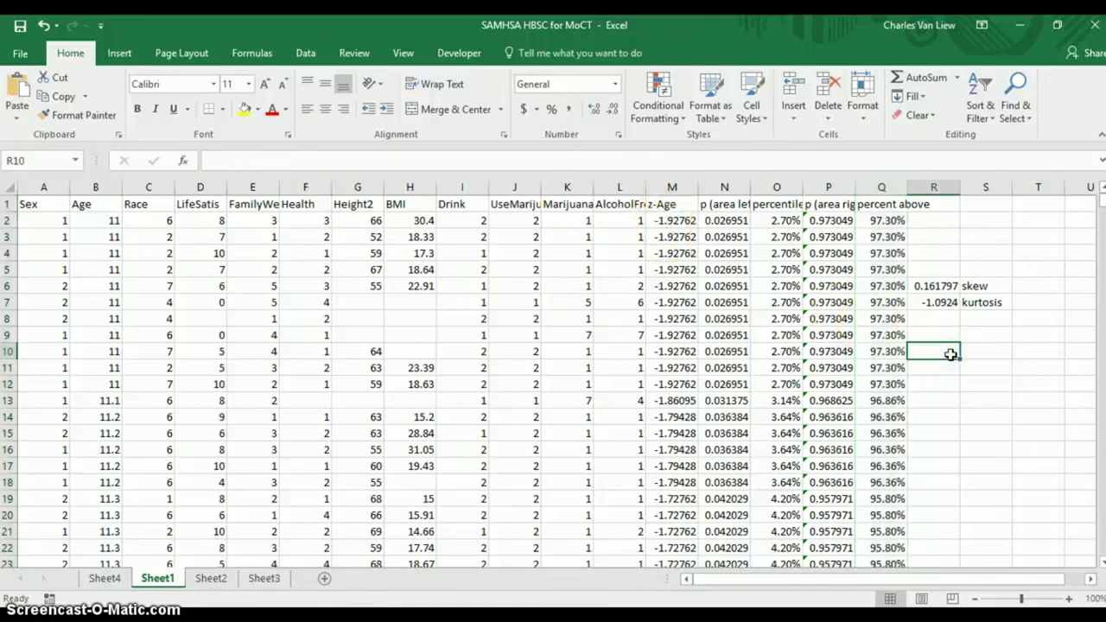
{"action": "left_click", "coordinate": [670, 218]}
{"action": "left_click", "coordinate": [724, 218]}
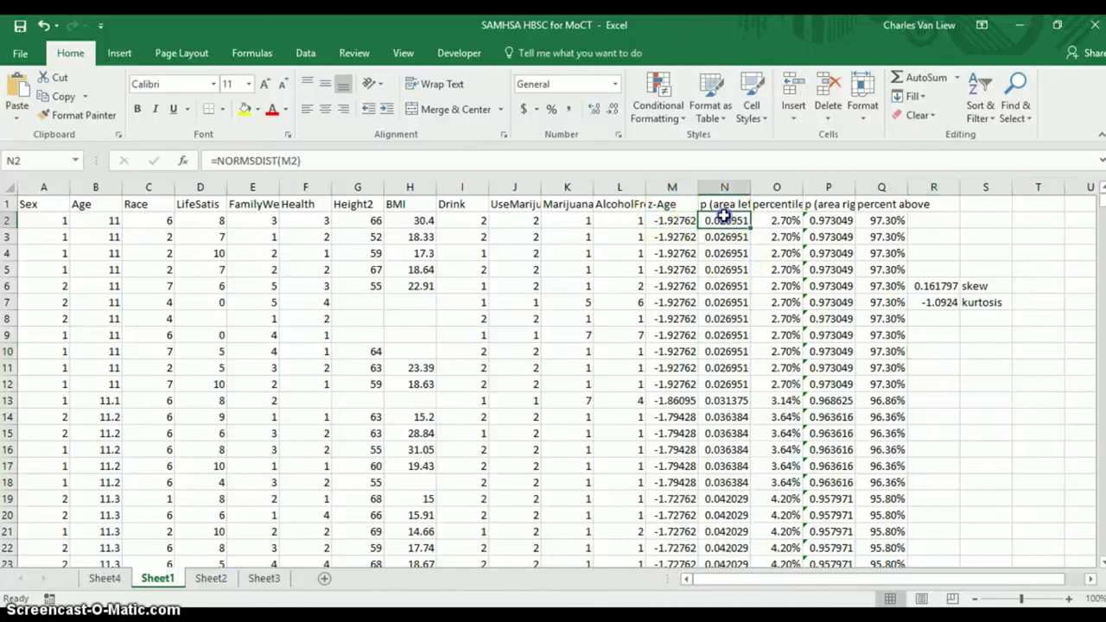
{"action": "left_click", "coordinate": [933, 288]}
{"action": "left_click_drag", "start_coordinate": [933, 296], "coordinate": [934, 304]}
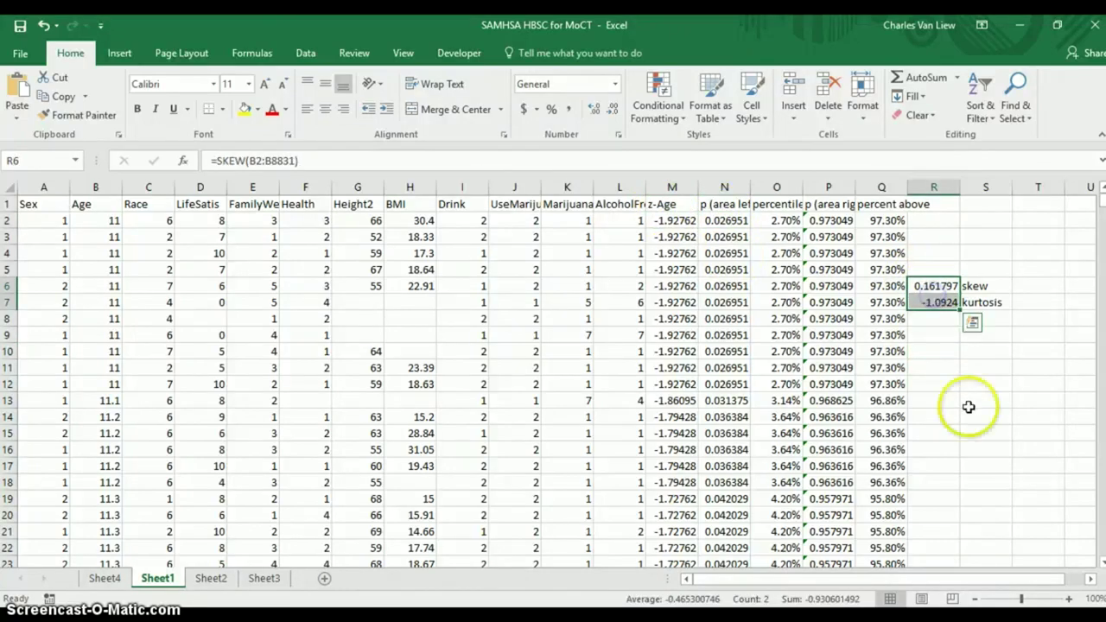